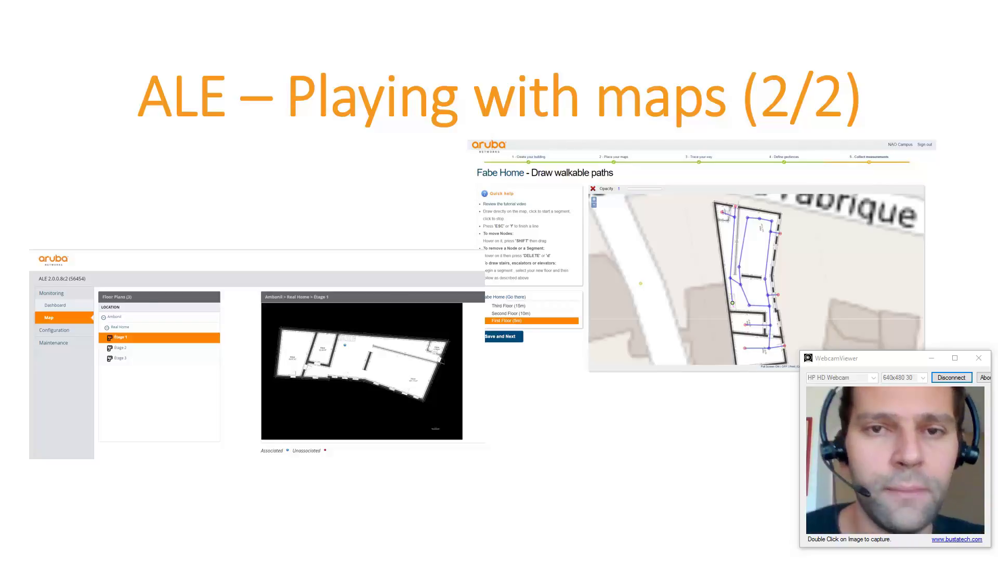
Step: Log in to ALE as admin and choose 'Context with device location (with calibration)' mode
key("alt+Tab")
key("alt+Tab")
key("alt+Tab")
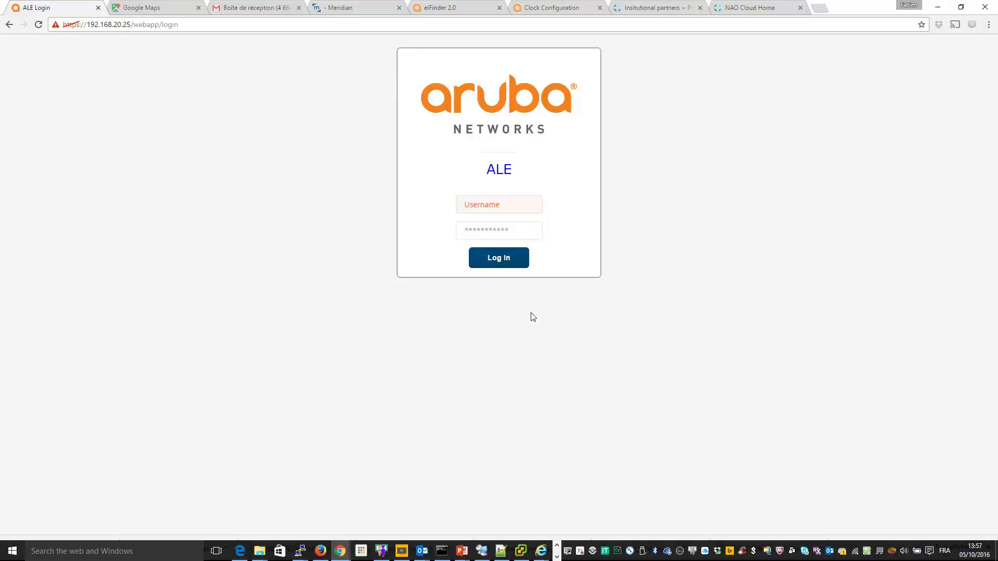
type("admin")
key("Tab")
type("•••••••••")
key("BackSpace")
key("BackSpace")
key("BackSpace")
key("BackSpace")
key("BackSpace")
key("BackSpace")
key("BackSpace")
key("BackSpace")
key("BackSpace")
type("••••••••••")
key("Return")
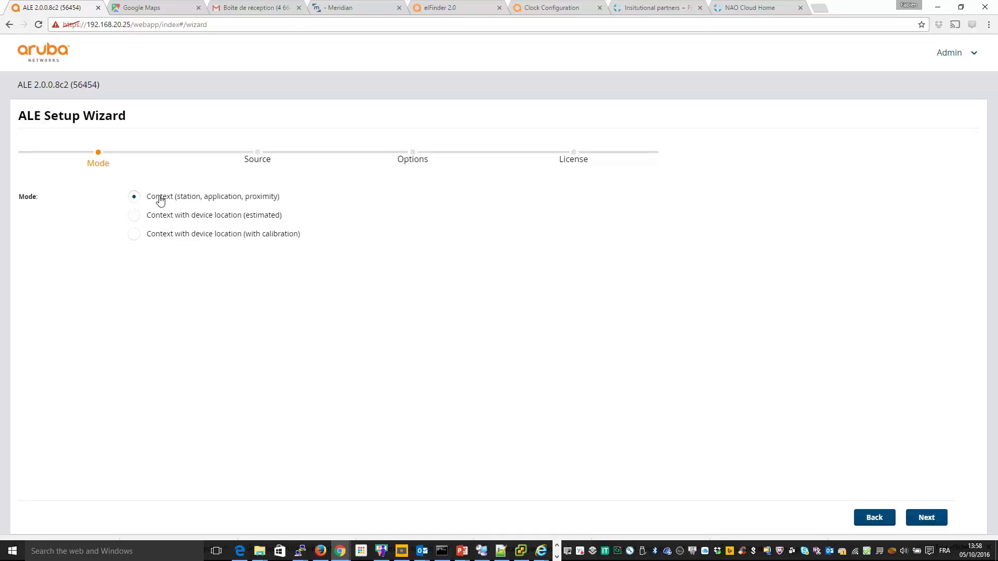
left_click(134, 234)
Step: Add controller 192.168.10.1 with its admin credentials as the data source
left_click(925, 522)
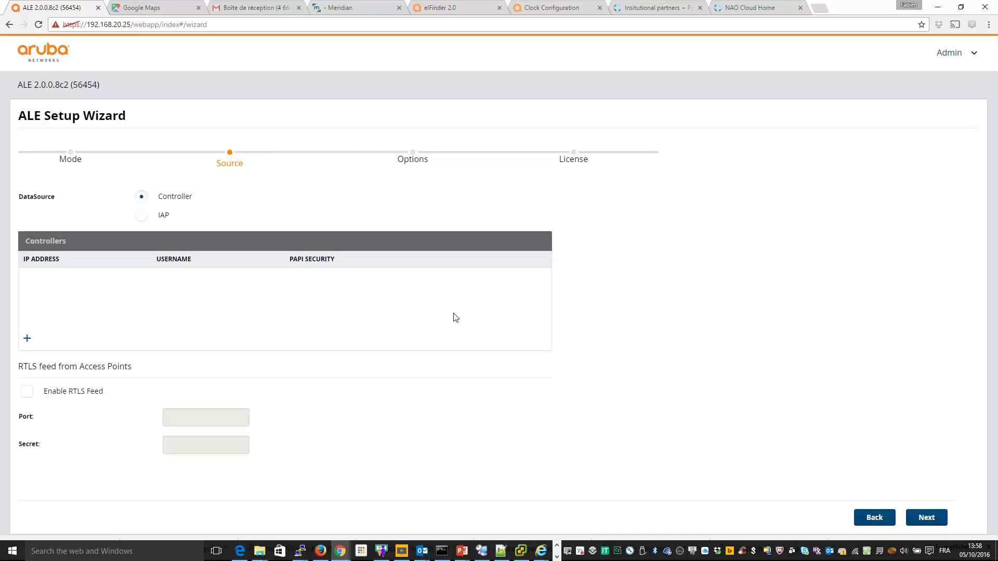
left_click(27, 339)
type("192.")
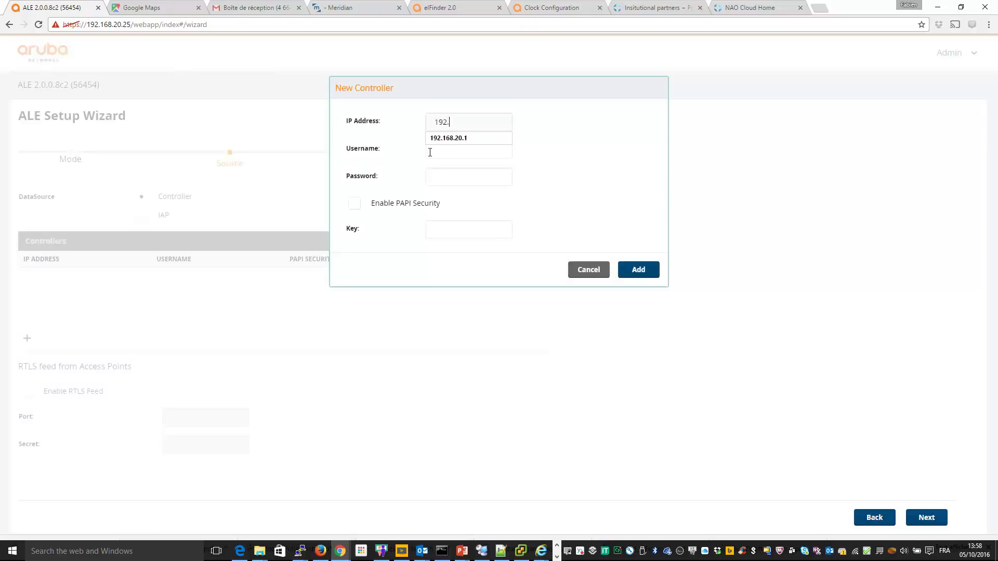
type("168.10.1")
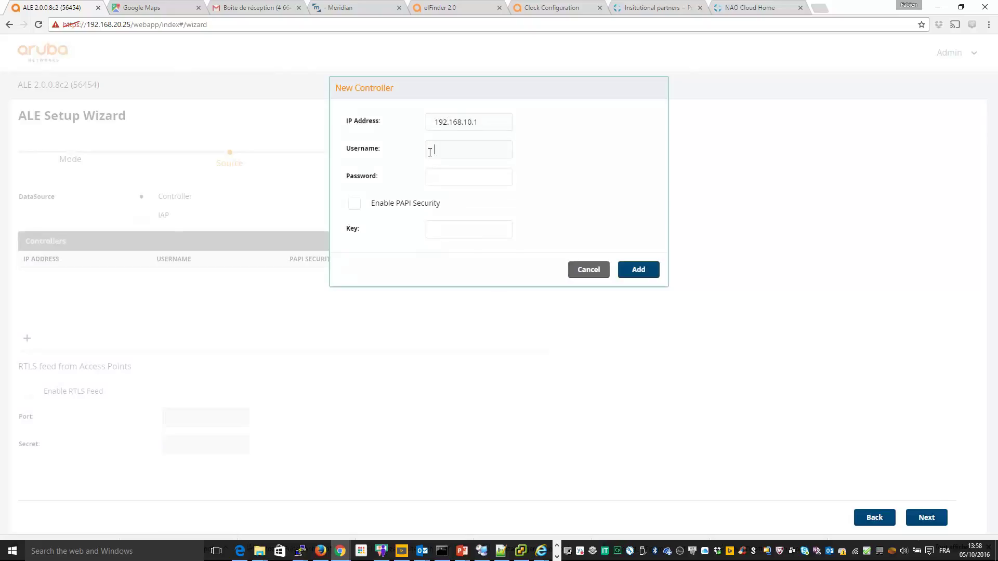
type("admin")
key("Tab")
type("••••••••")
left_click(637, 273)
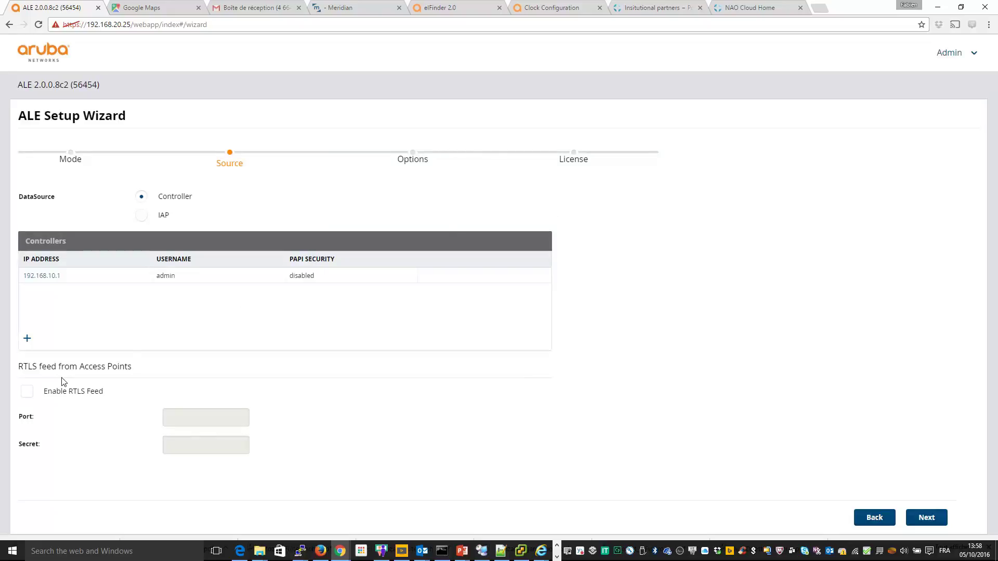
Step: Enable the RTLS feed on port 5050 with its shared secret and continue to Options
left_click(26, 393)
left_click(177, 419)
type("5050")
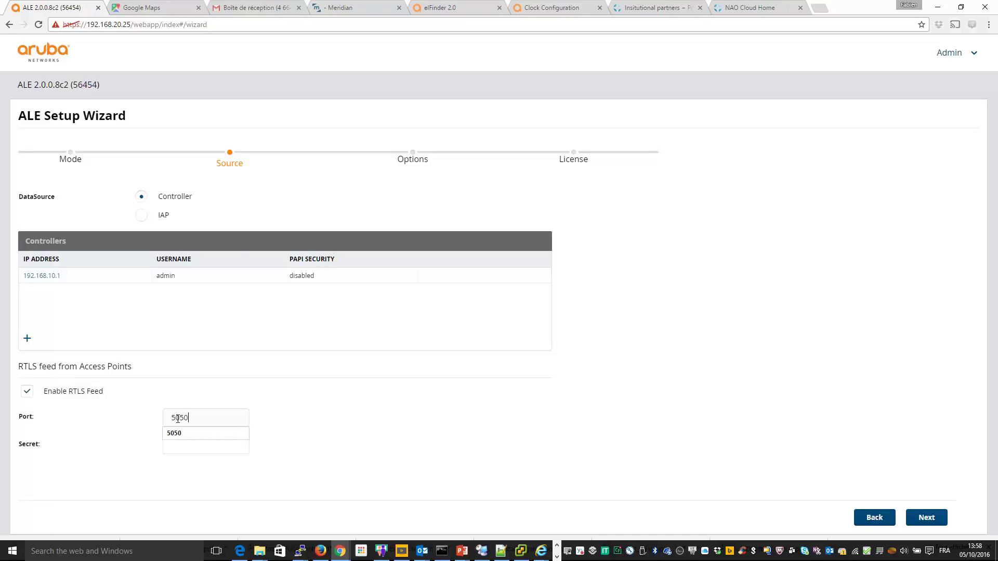
key("Tab")
type("aruba")
left_click(927, 522)
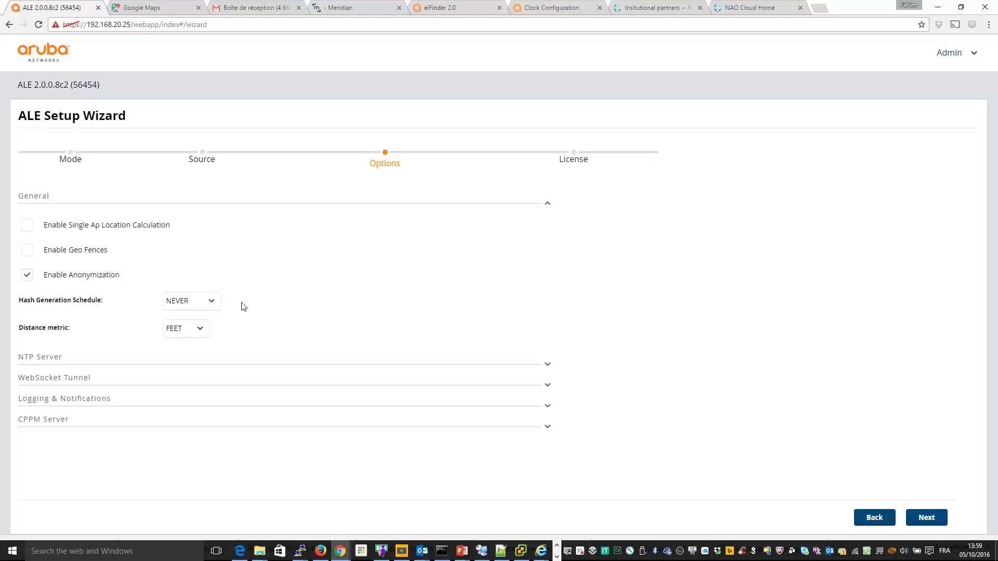
Step: Enable single-AP location, disable anonymization, set distance metric to METER, and finish the wizard
left_click(24, 227)
left_click(27, 277)
left_click(27, 254)
left_click(27, 256)
left_click(185, 329)
left_click(181, 354)
left_click(927, 517)
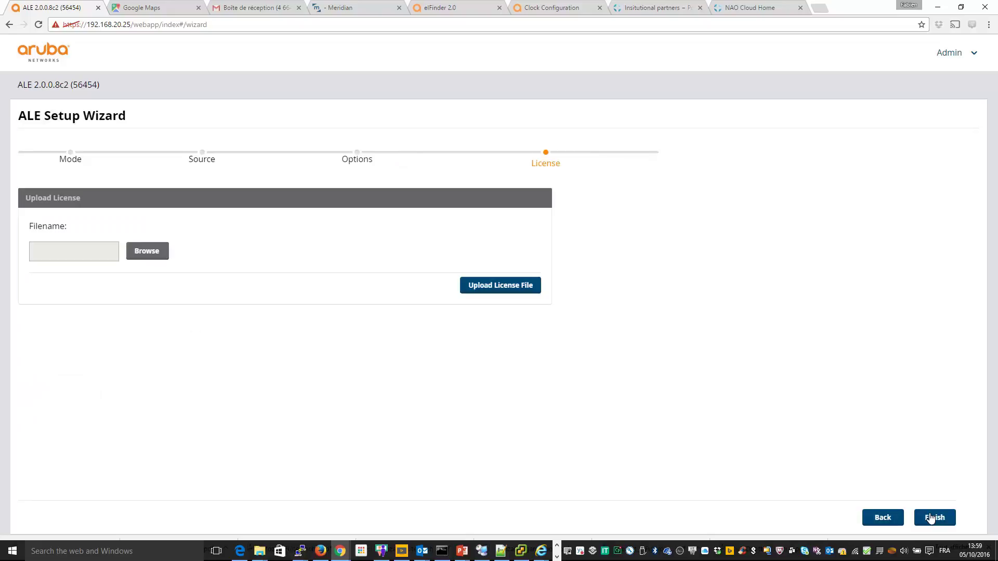
left_click(931, 518)
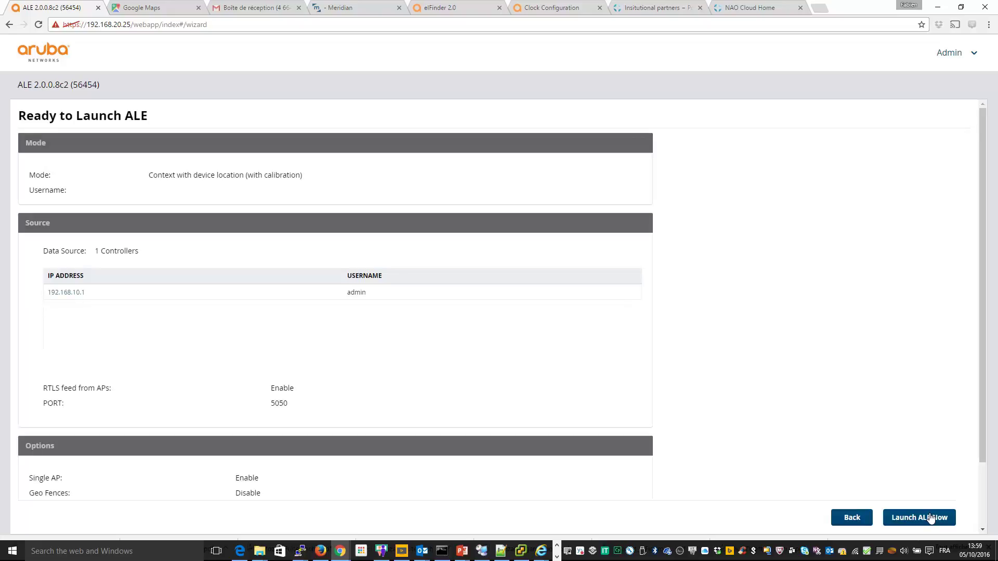
Step: Launch ALE and check the dashboard's Floorplan Data warning
left_click(930, 517)
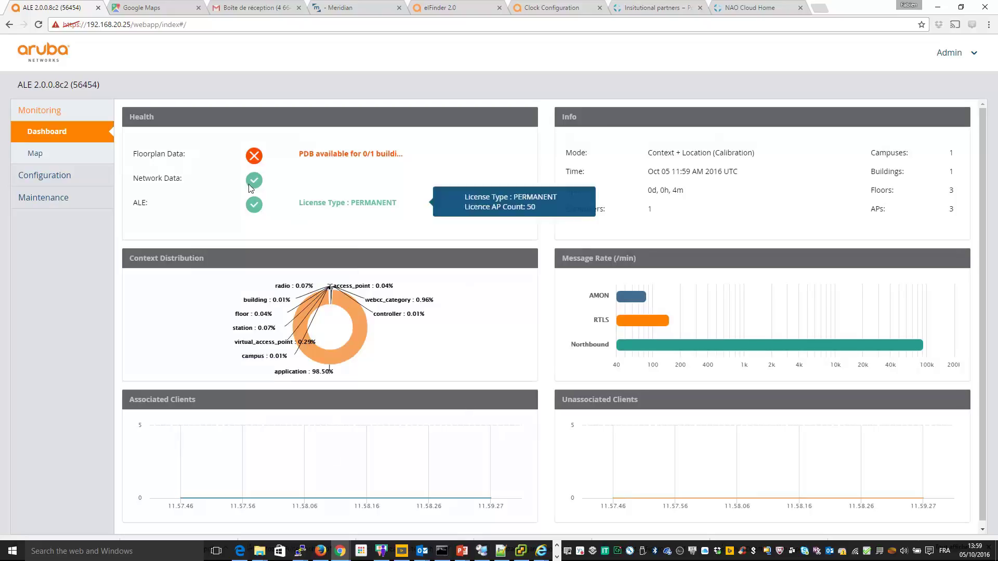
mouse_move(313, 158)
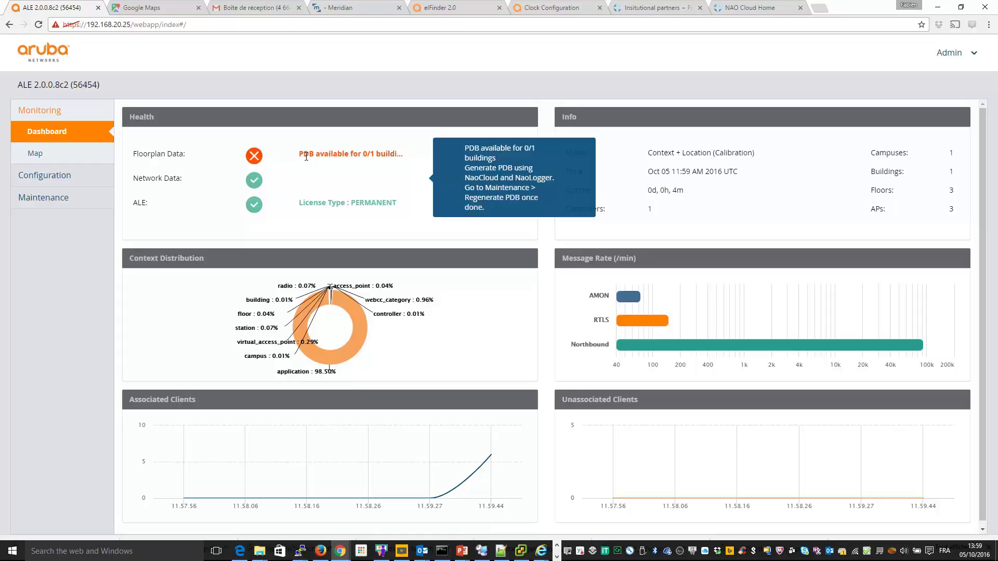
Step: Change the address path to calibration/ to load the NAO Cloud calibration site
left_click(135, 25)
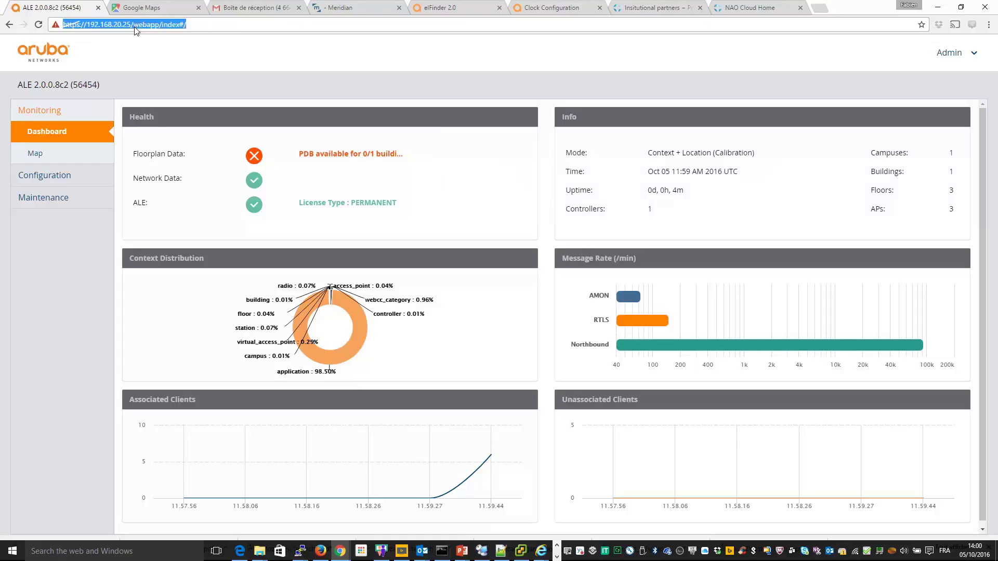
left_click(134, 24)
left_click_drag(135, 25, 230, 29)
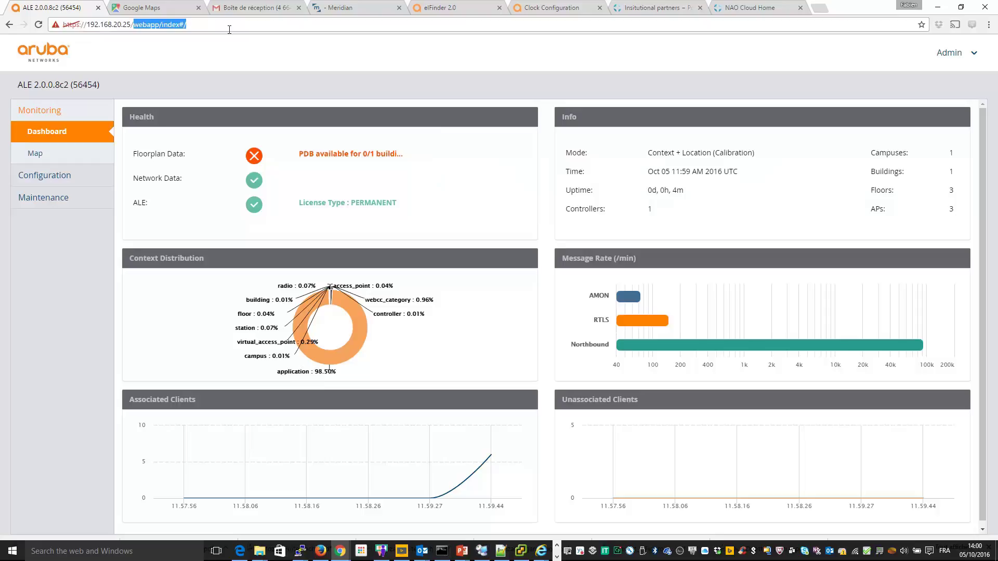
type("cali")
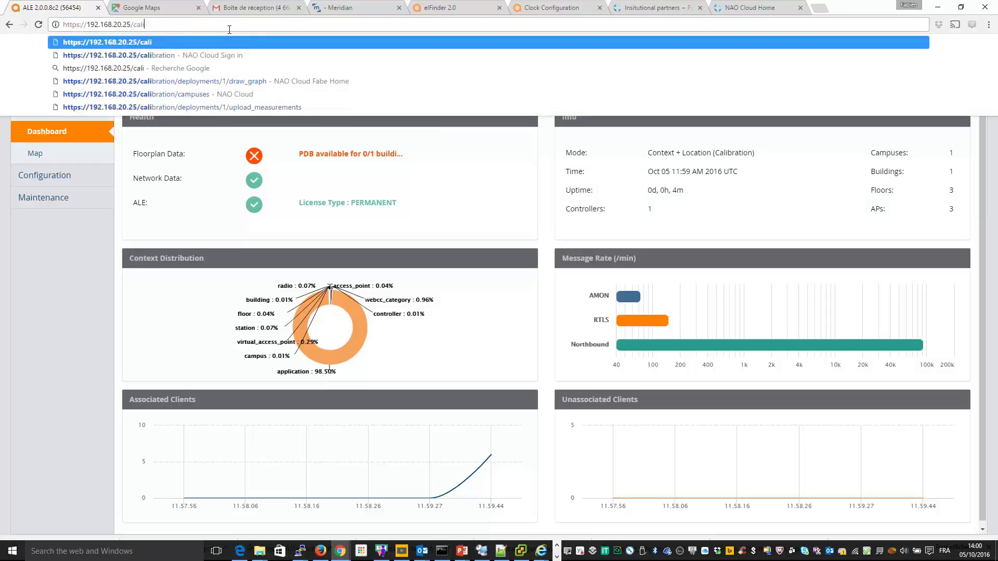
type("bration/")
key("Return")
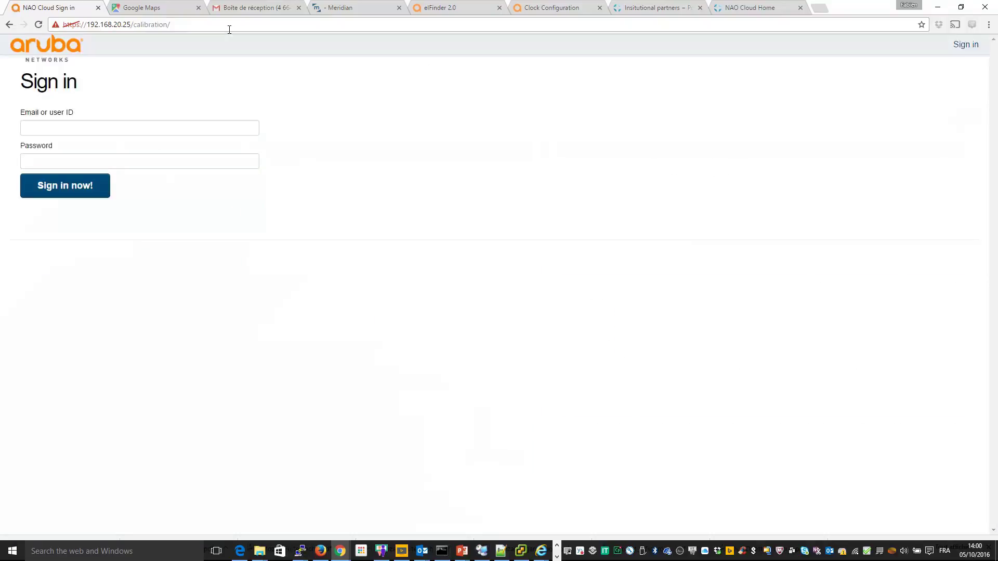
Step: Sign in to NAO Cloud as admin with the account password
left_click(107, 127)
type("admin")
key("Tab")
type("*******")
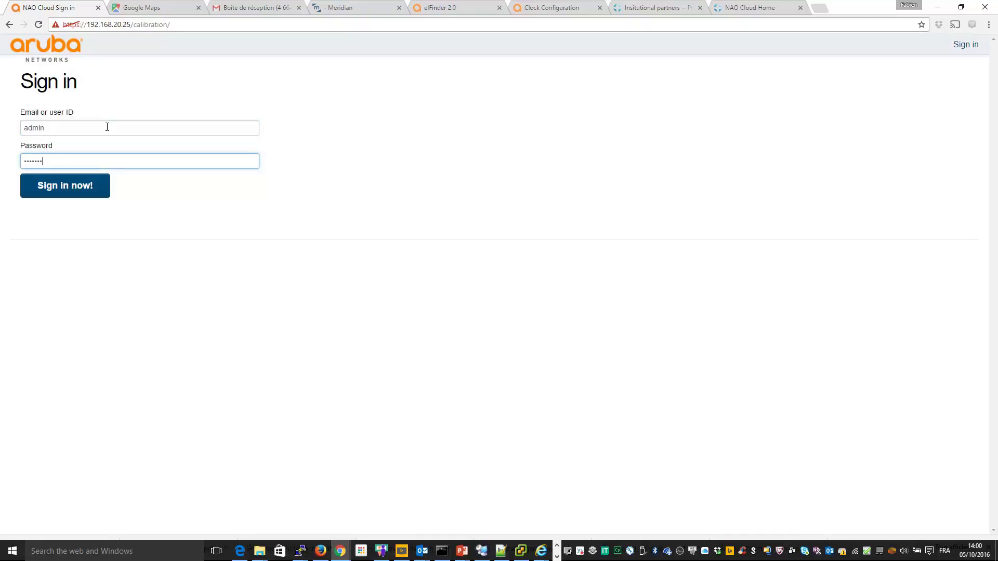
type("****")
key("Return")
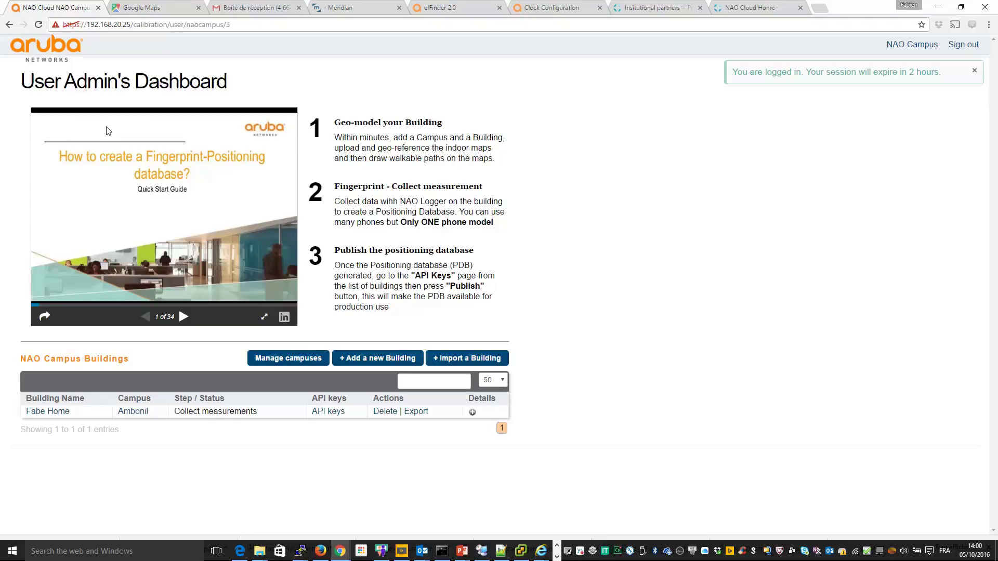
Step: Skip the quick start slideshow and delete the Fabe Home building
left_click(183, 318)
left_click(183, 318)
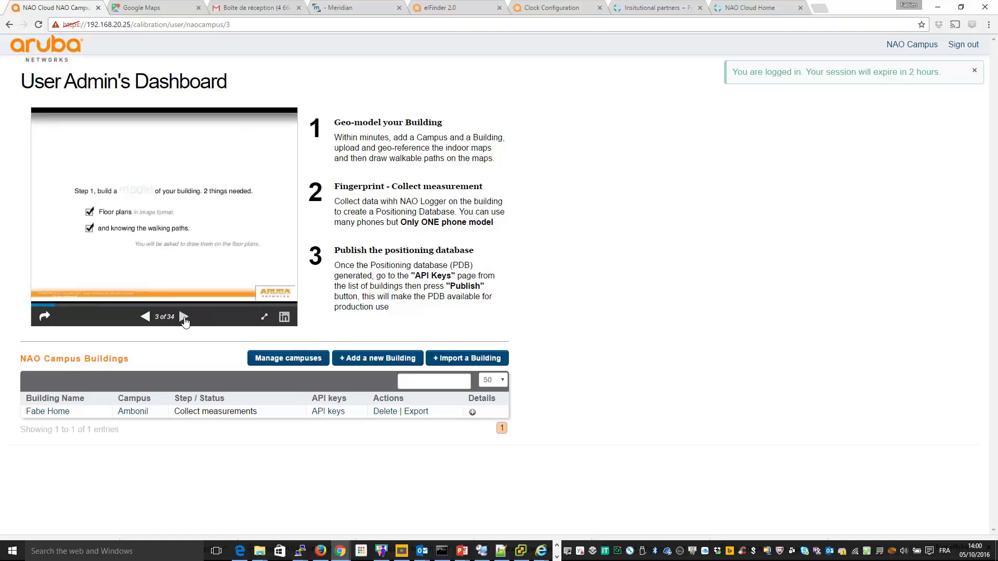
left_click(183, 318)
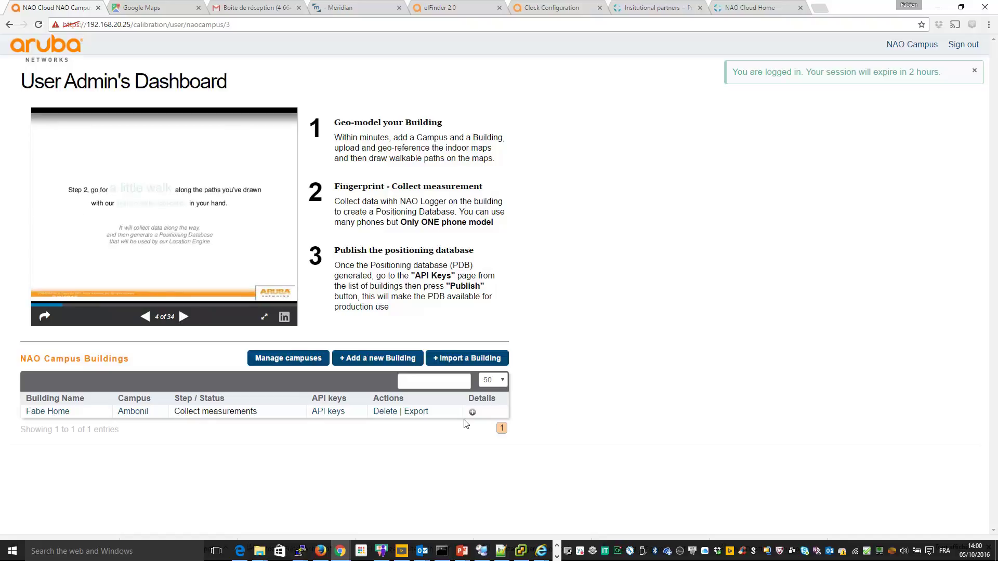
left_click(383, 414)
left_click(535, 85)
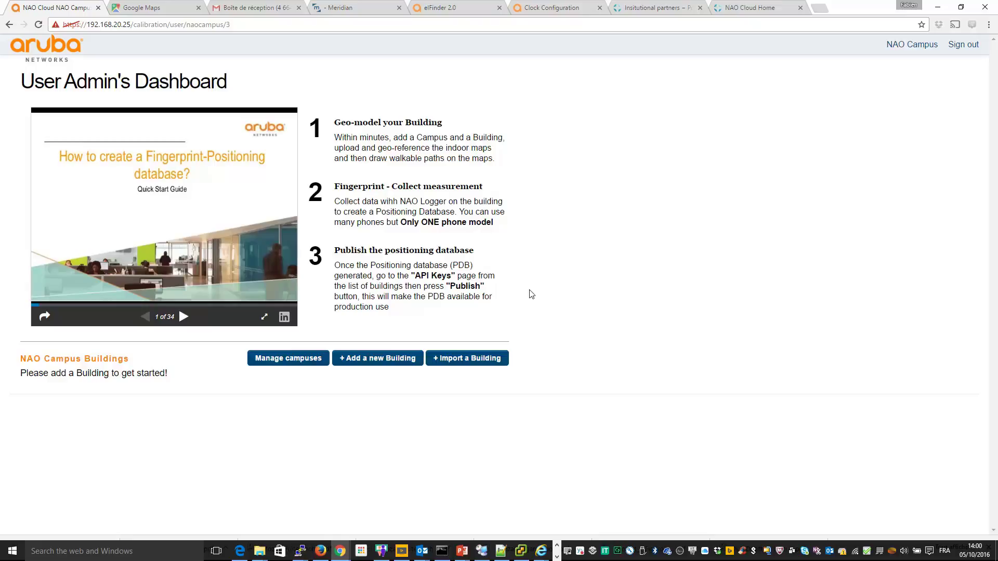
Step: Delete the Ambonil campus from the campus list
left_click(279, 358)
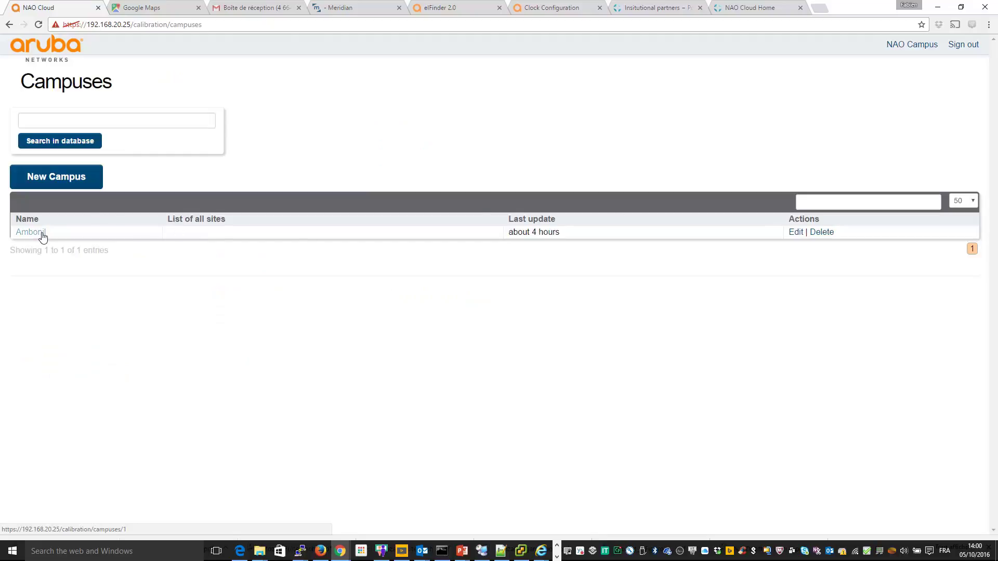
left_click(820, 233)
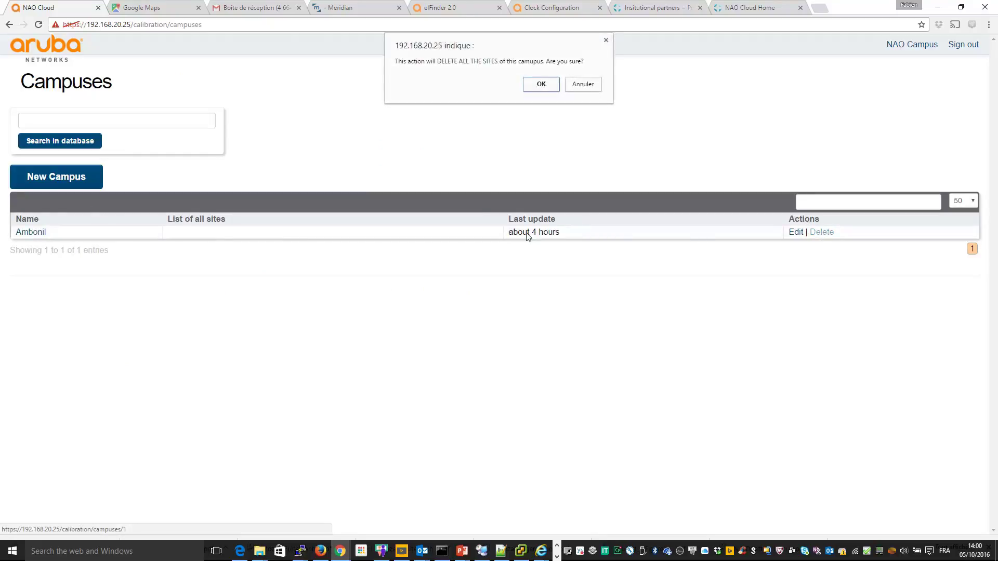
left_click(541, 85)
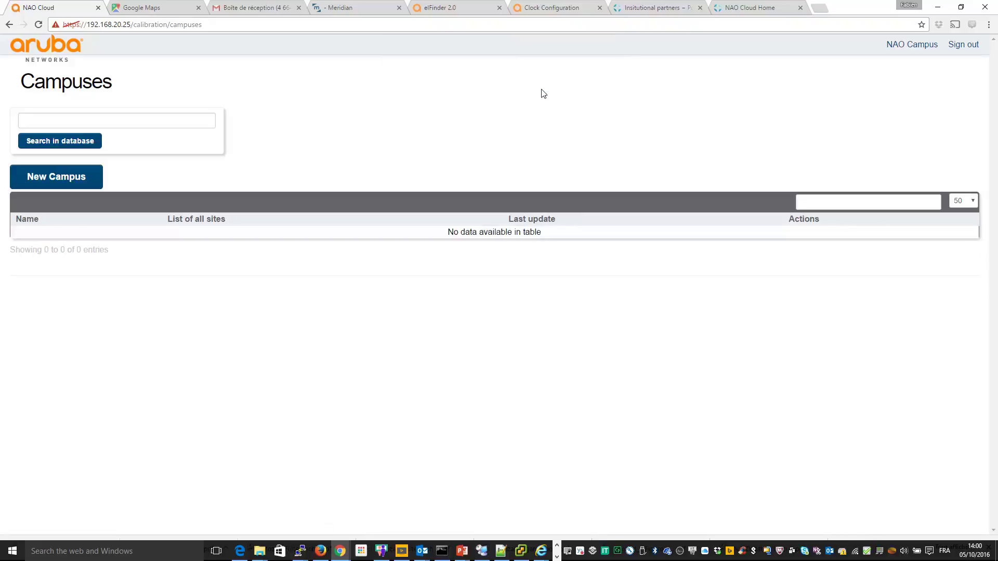
Step: Create campus Ambonil with description 'City for Fabe Home' and return to the dashboard
left_click(49, 178)
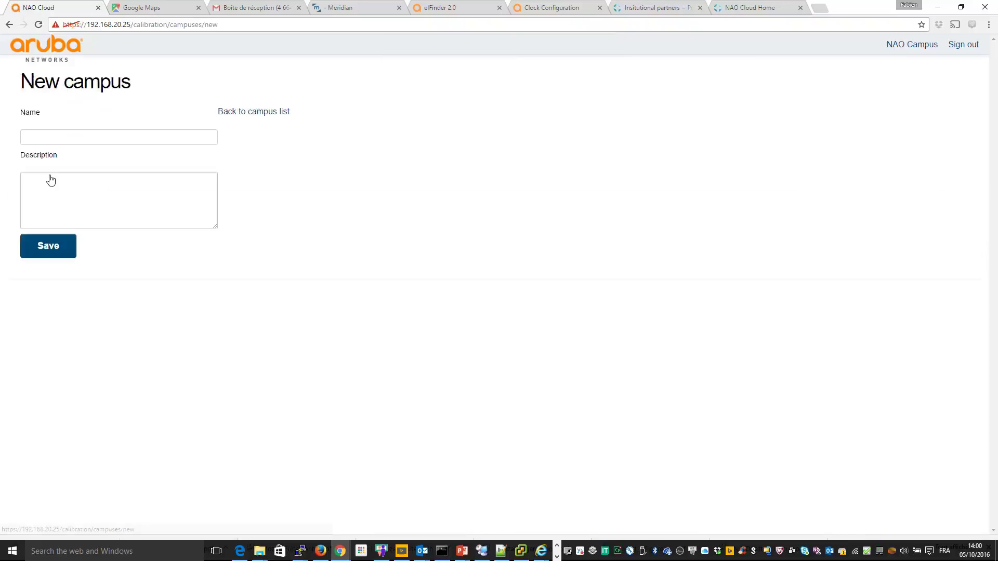
type("Ambonil")
key("Tab")
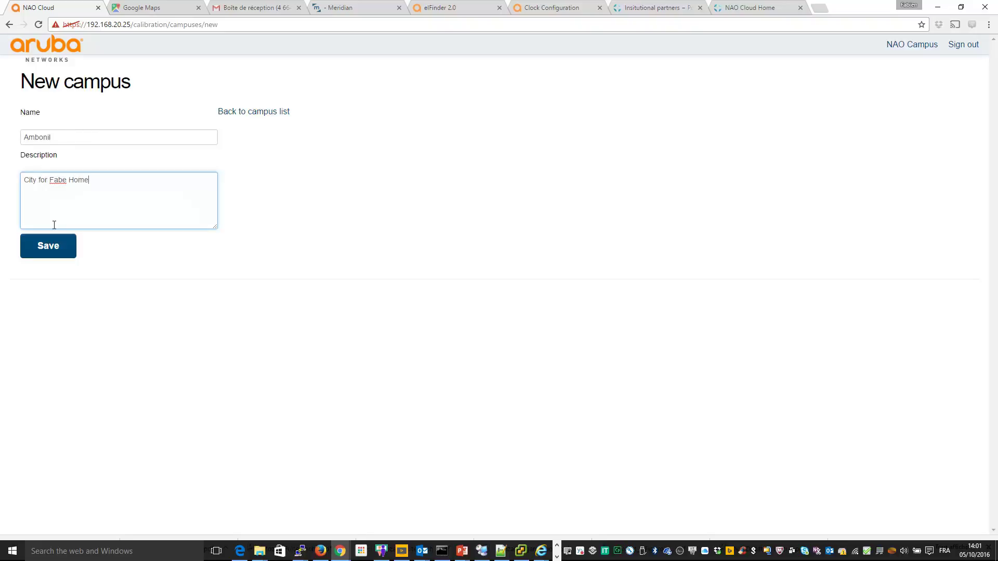
left_click(49, 243)
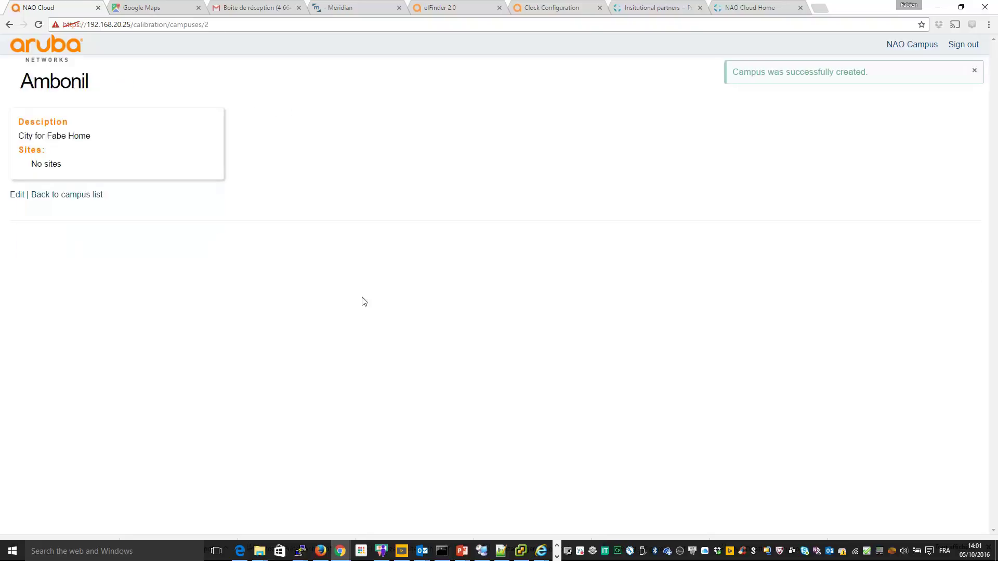
left_click(58, 199)
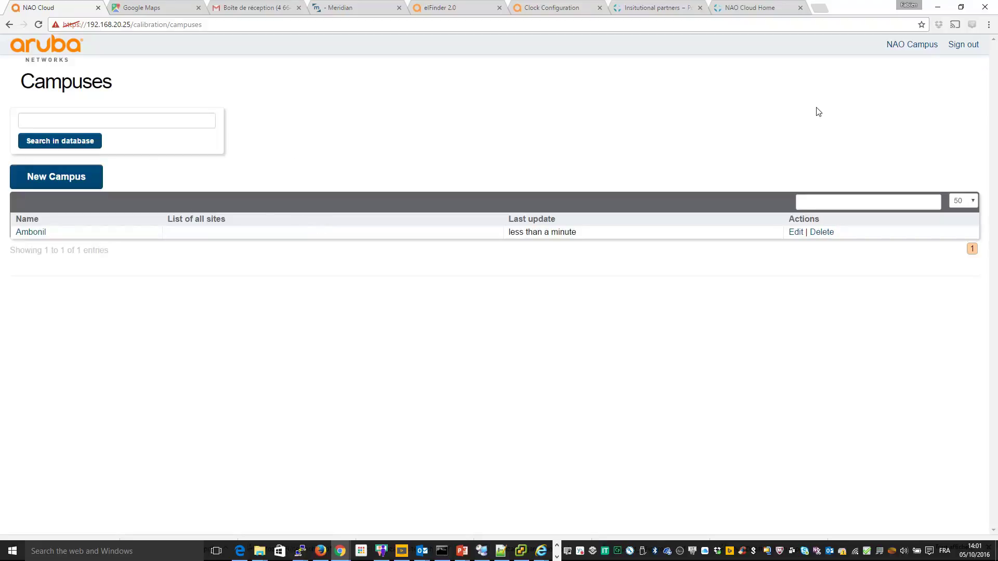
left_click(909, 44)
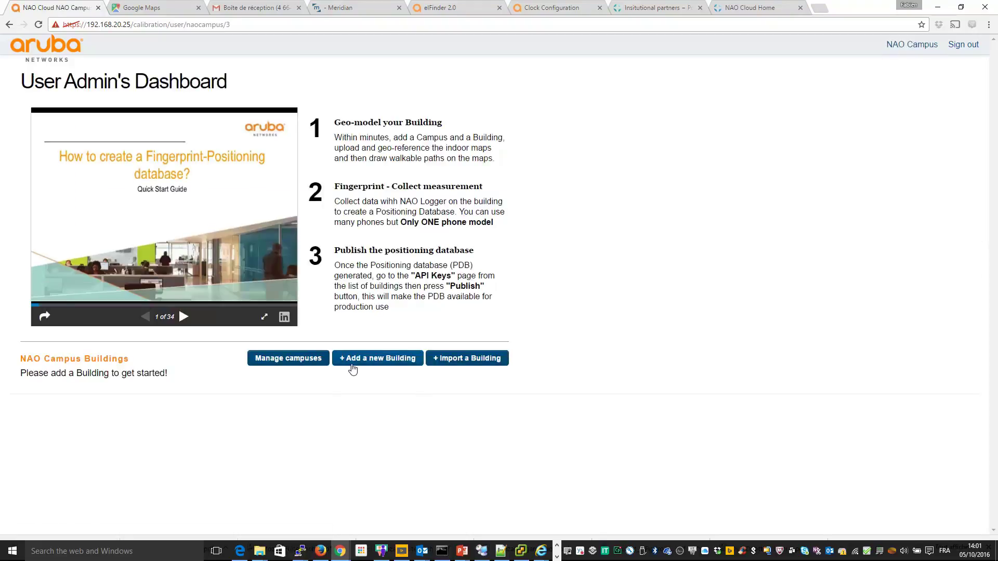
Step: Start a new building and locate Ambonil's Passage de la Fabrique on the map
left_click(351, 362)
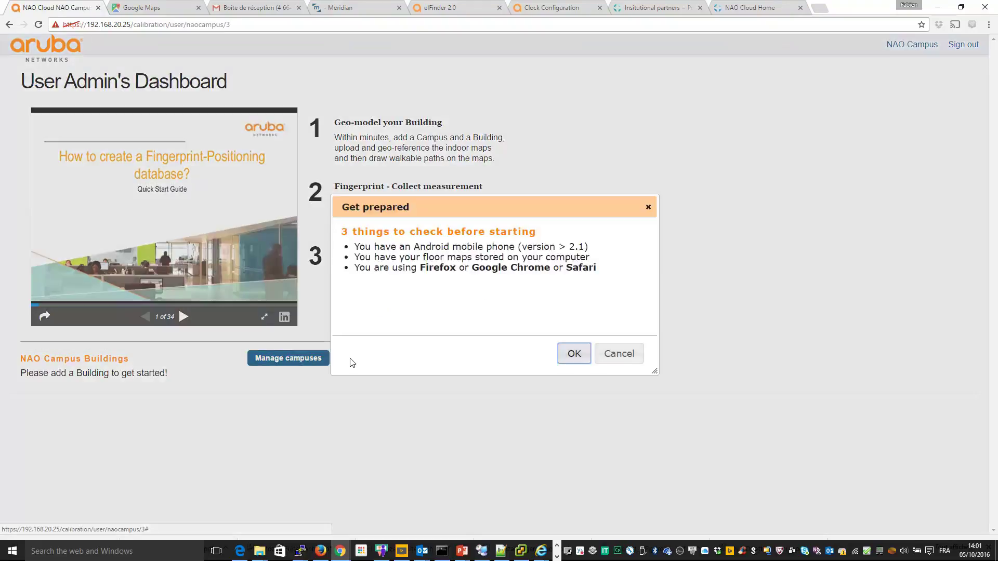
left_click(581, 356)
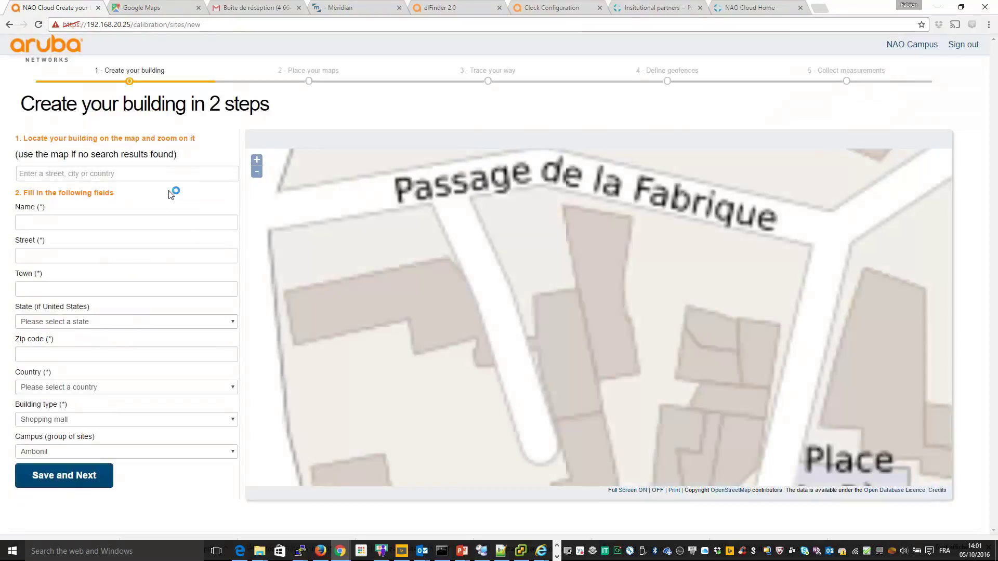
left_click(132, 175)
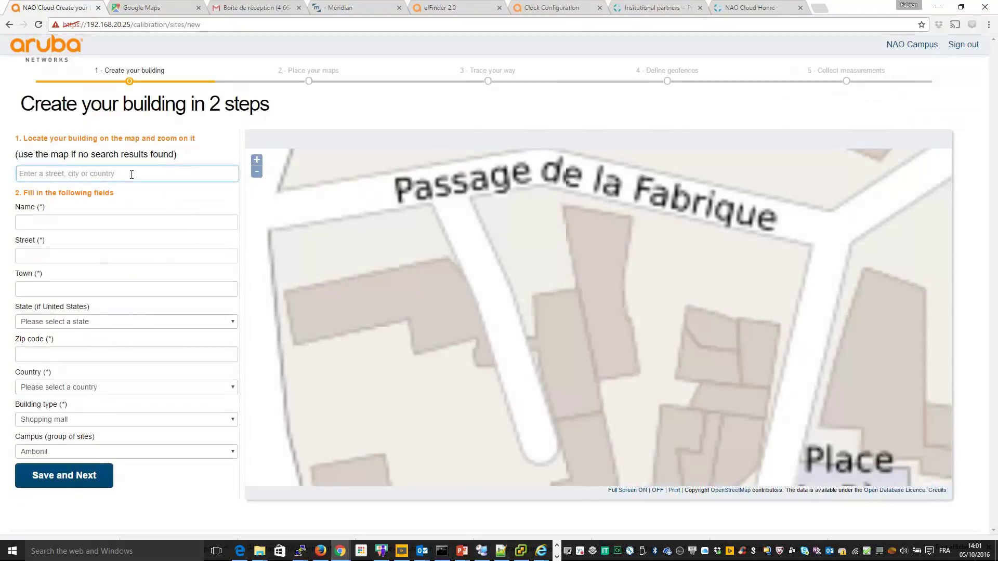
type("Ambonil")
key("Return")
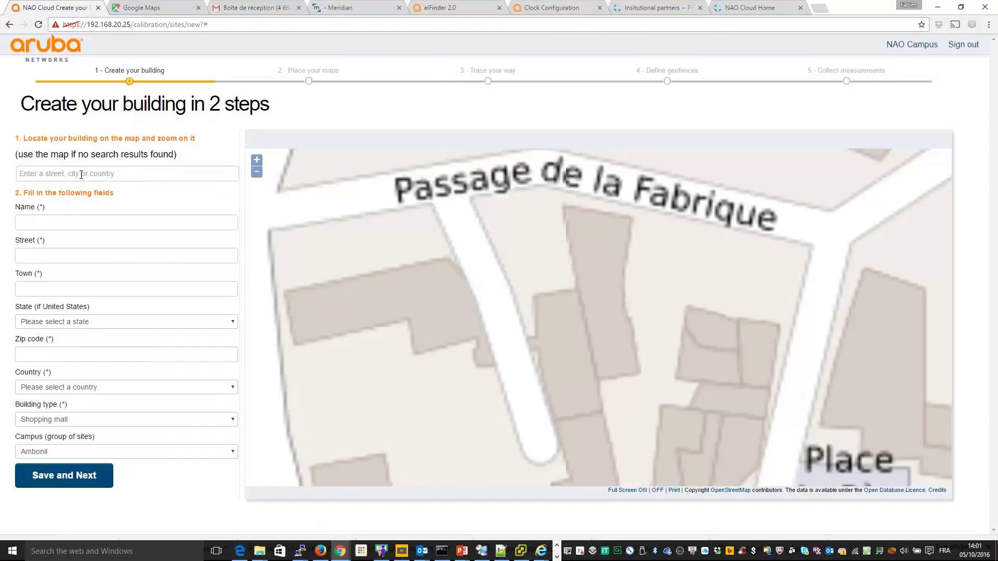
left_click(81, 174)
type("Amb")
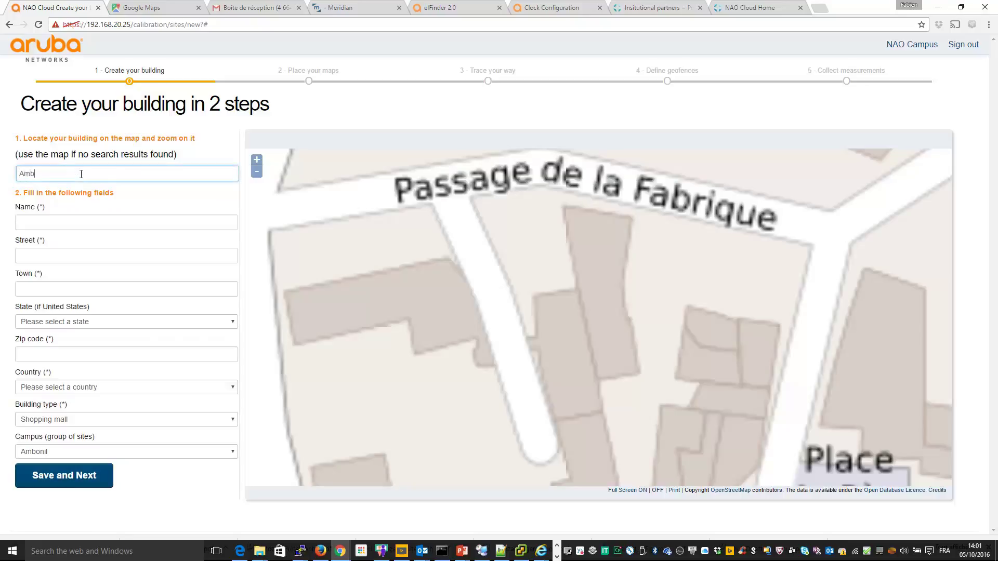
type("onil")
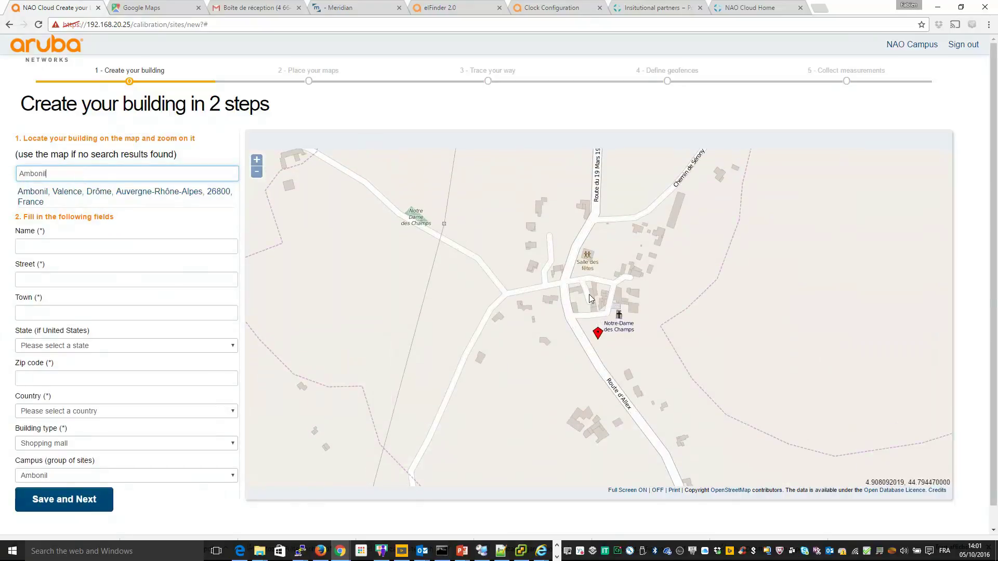
scroll(588, 295, "up", 1)
scroll(588, 296, "up", 2)
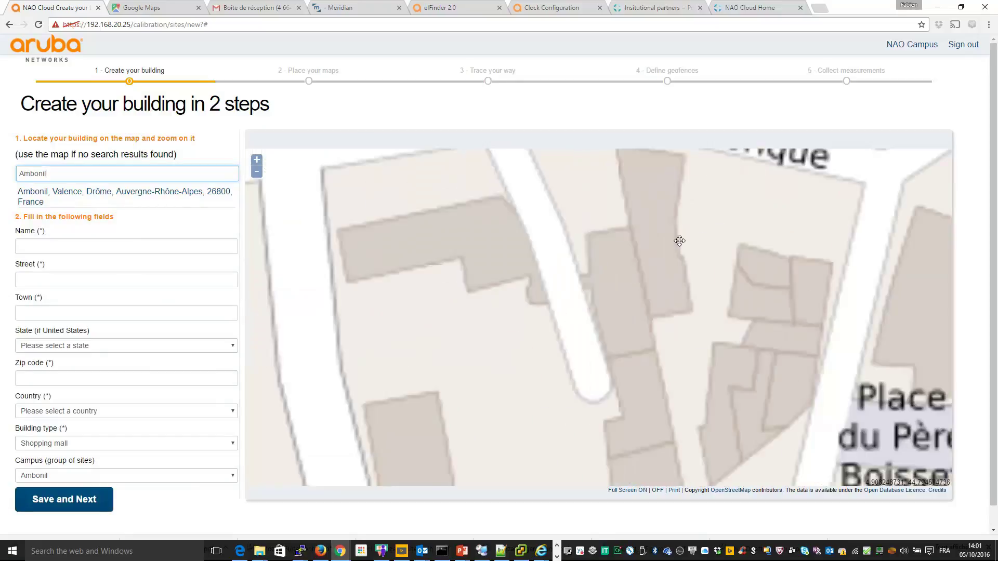
left_click_drag(589, 296, 612, 352)
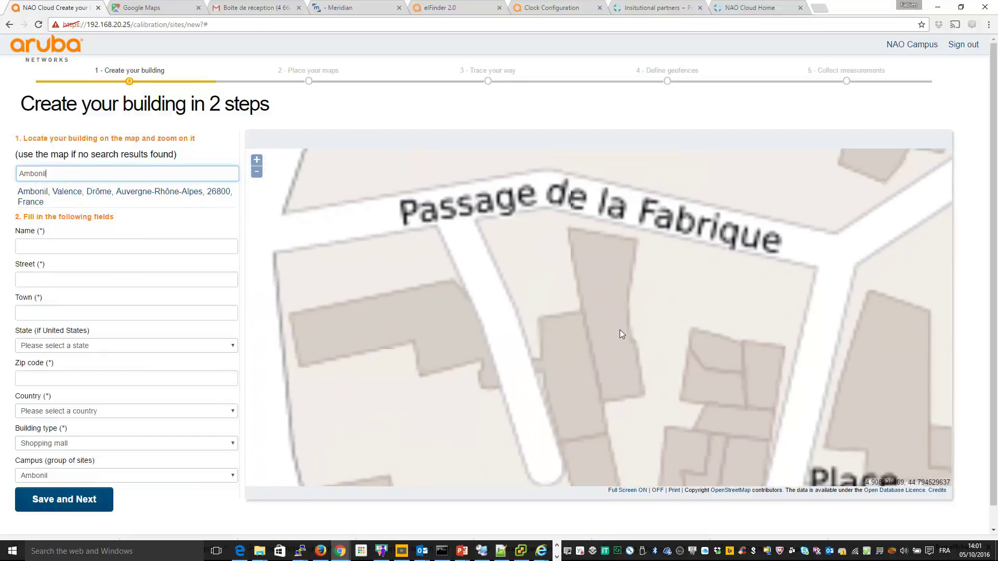
Step: Name the building Fabe Home and fill in its autofilled Passage address details
left_click(63, 248)
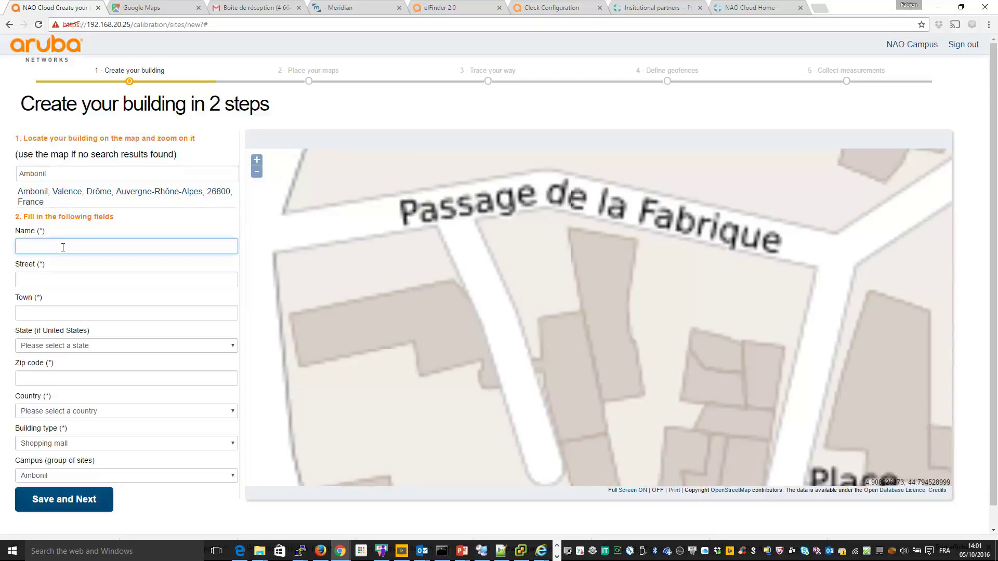
type("Fabe Home")
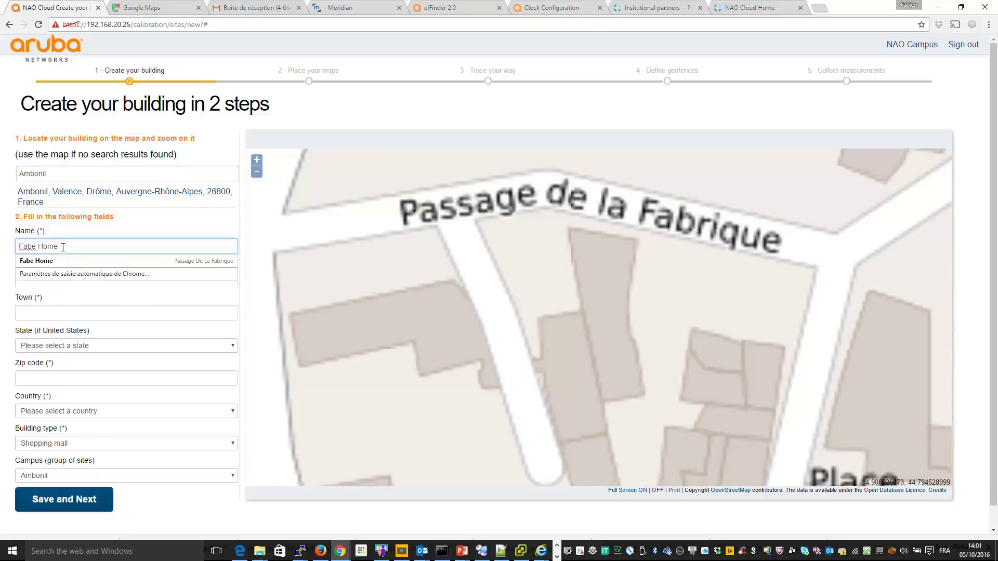
key("Tab")
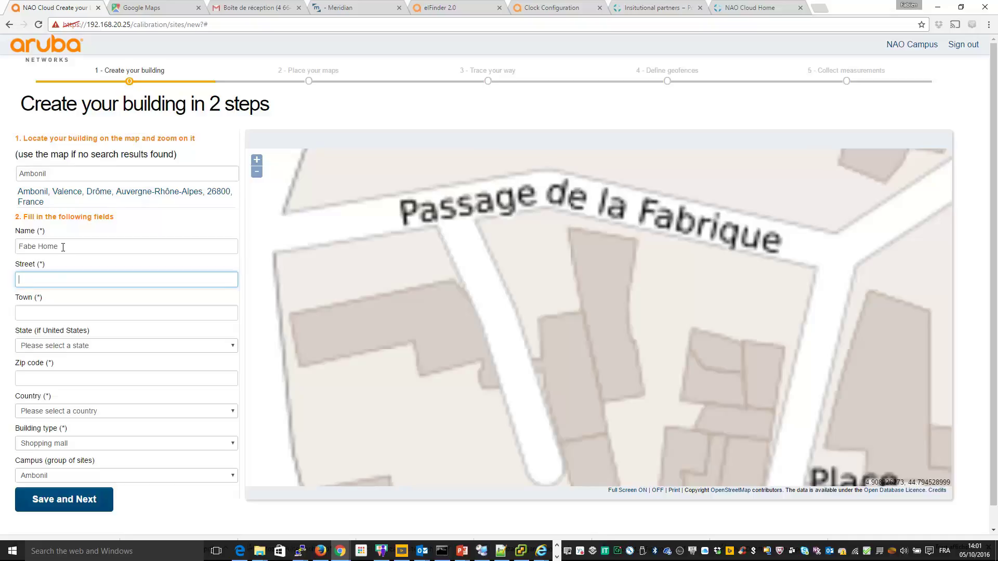
type("Pas")
key("Down")
key("Return")
key("Tab")
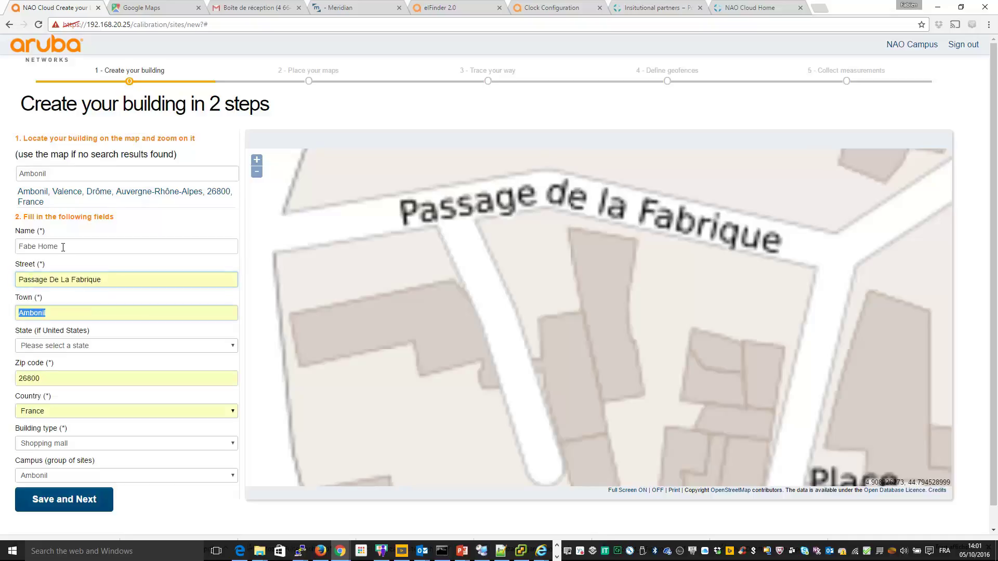
key("Tab")
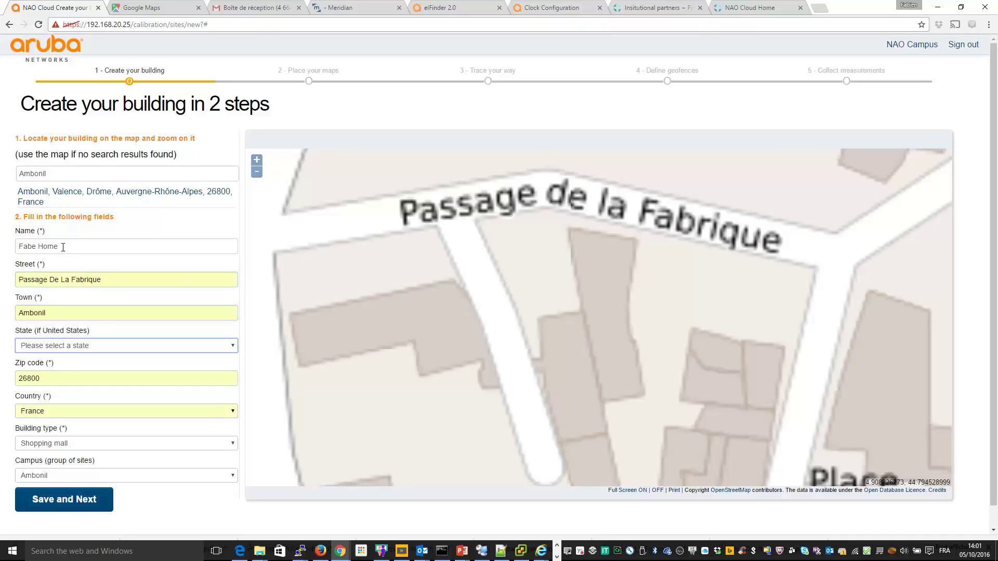
key("Tab")
key("Tab")
key("Tab")
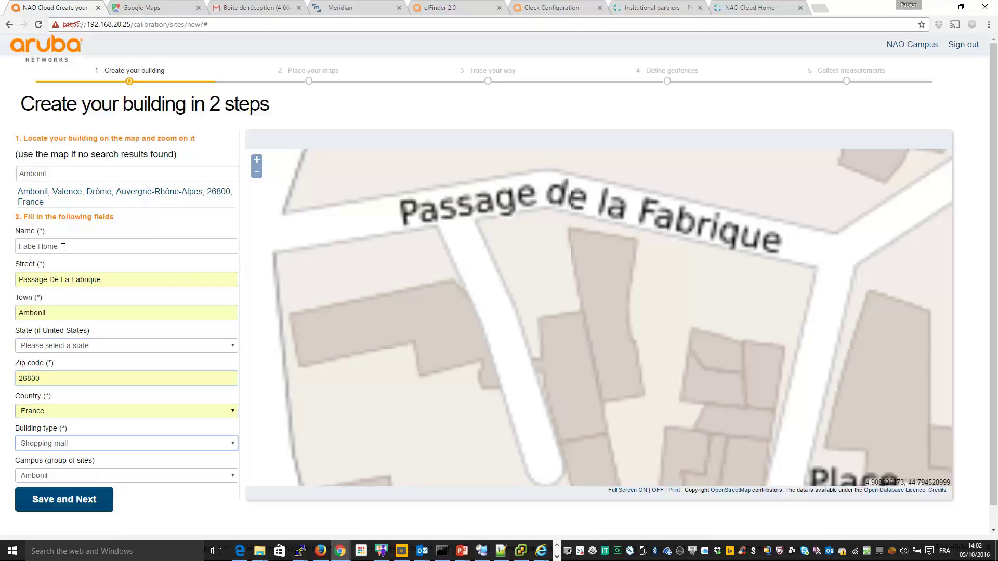
Step: Set the building type to Office and save the building
left_click(201, 451)
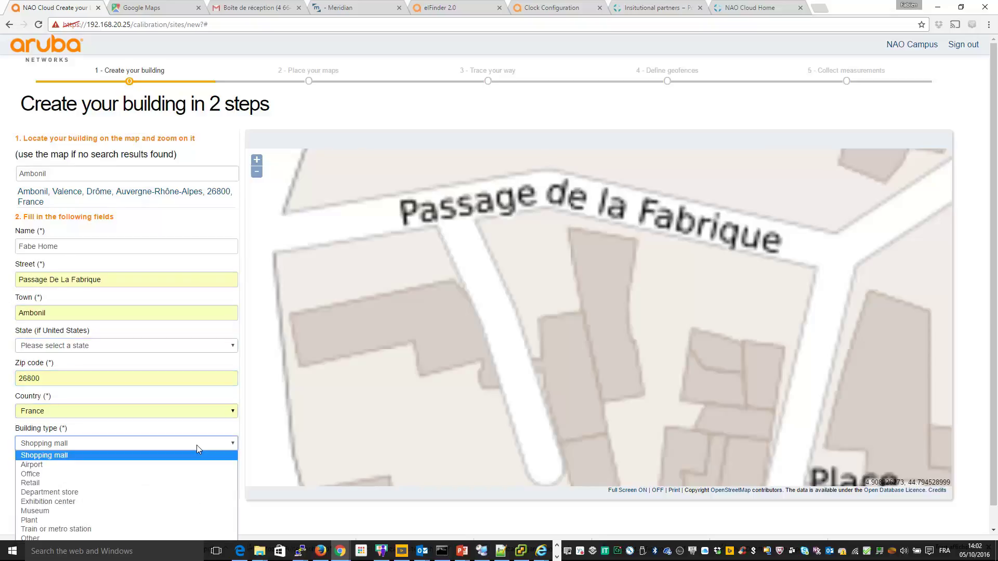
left_click(197, 474)
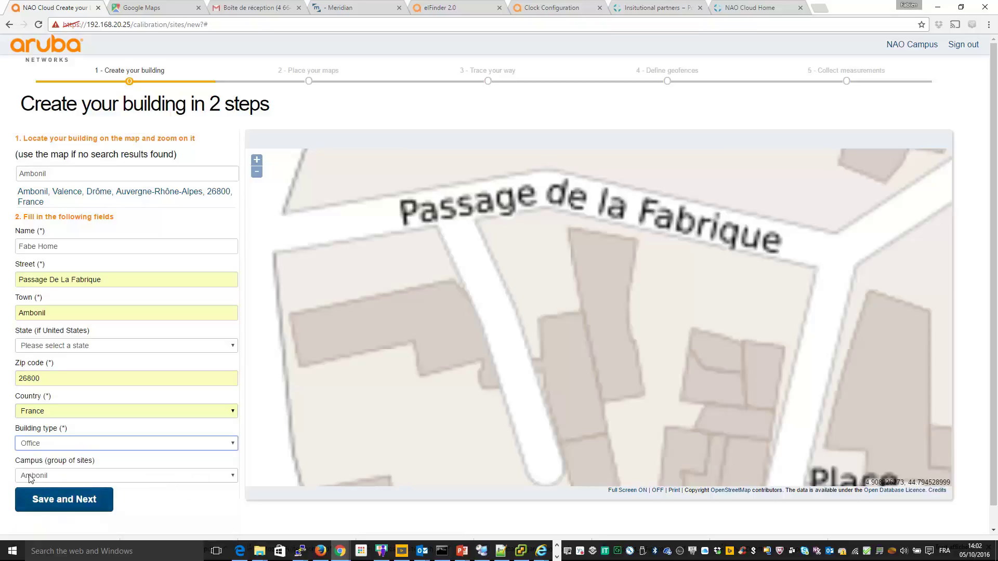
left_click(71, 500)
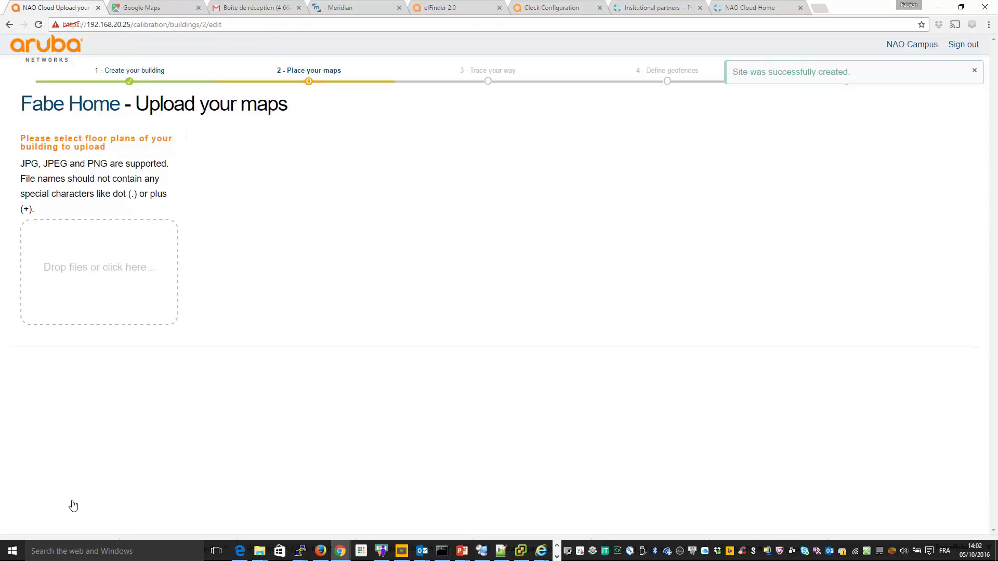
Step: Add N1.png as floor level 1 and rename it Level 1
mouse_move(263, 555)
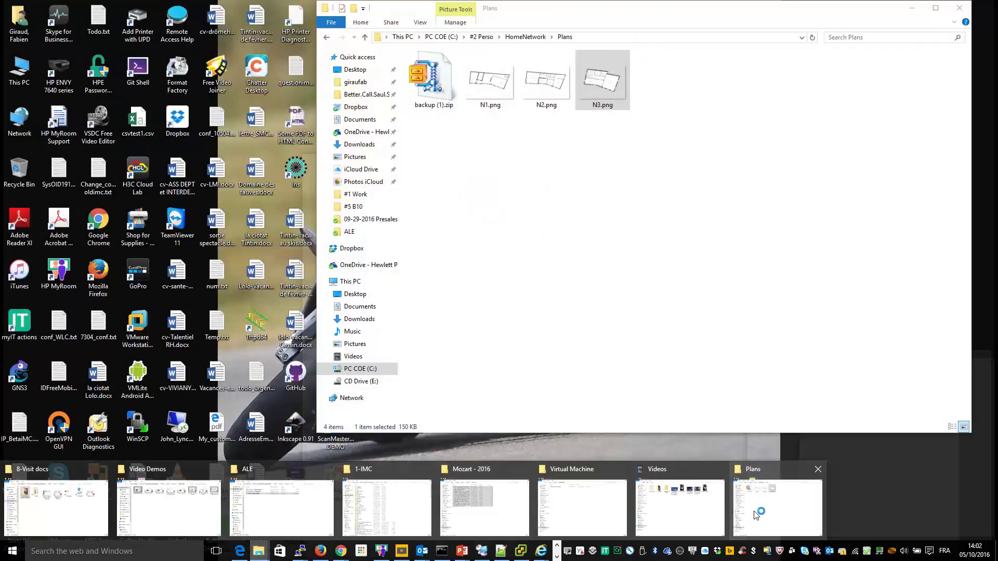
left_click(756, 515)
left_click_drag(497, 83, 103, 273)
left_click(437, 157)
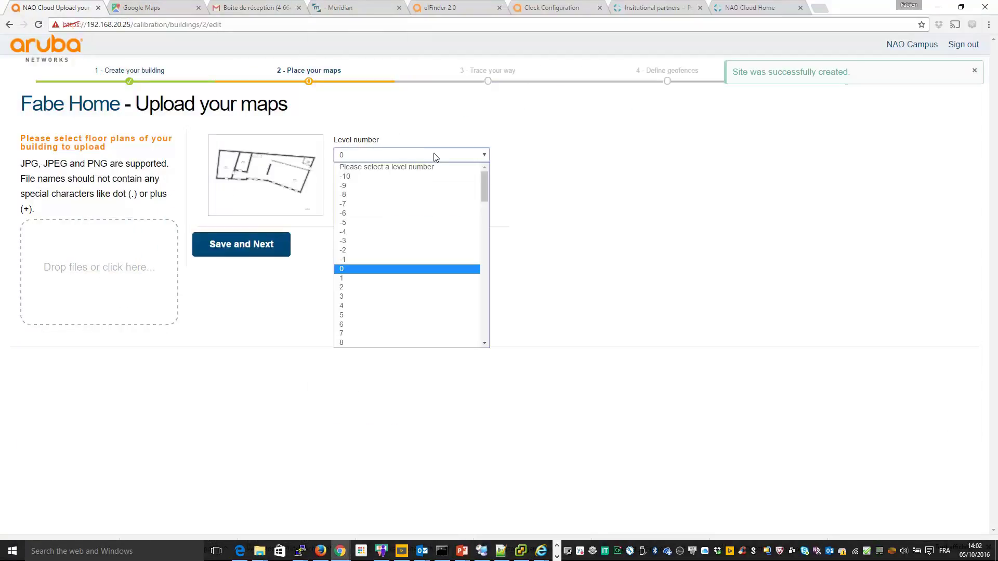
left_click(362, 285)
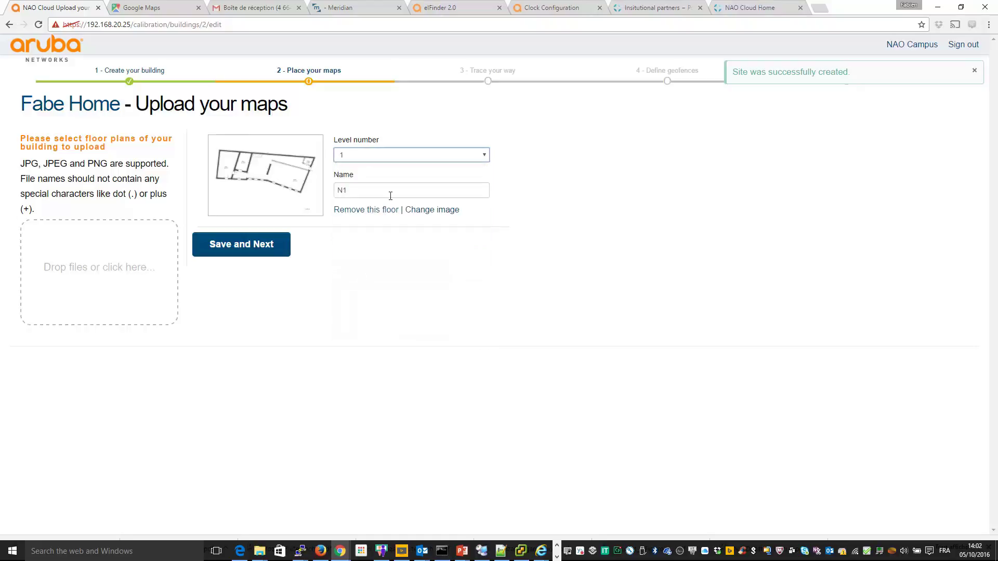
double_click(354, 188)
type("Level")
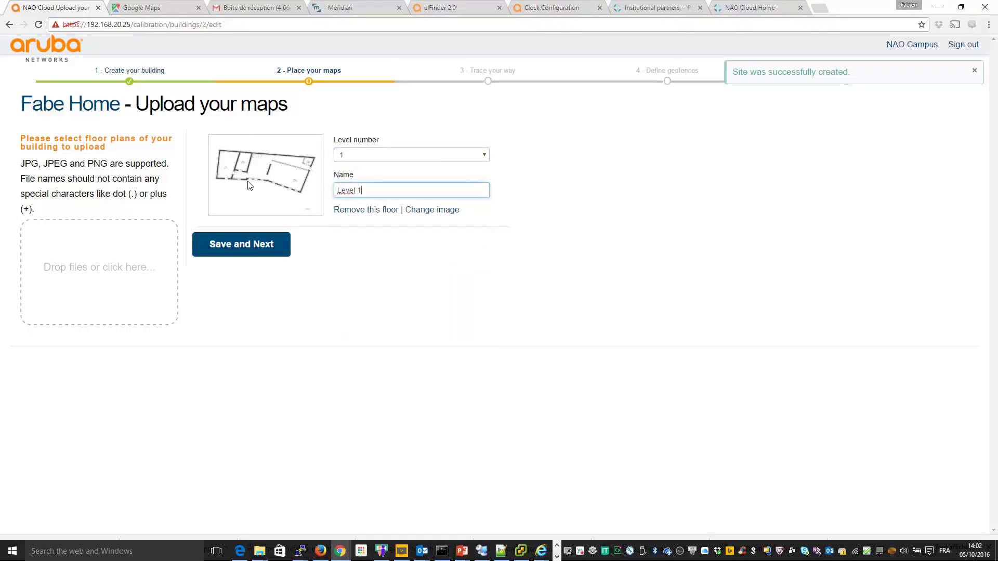
key("alt+Tab")
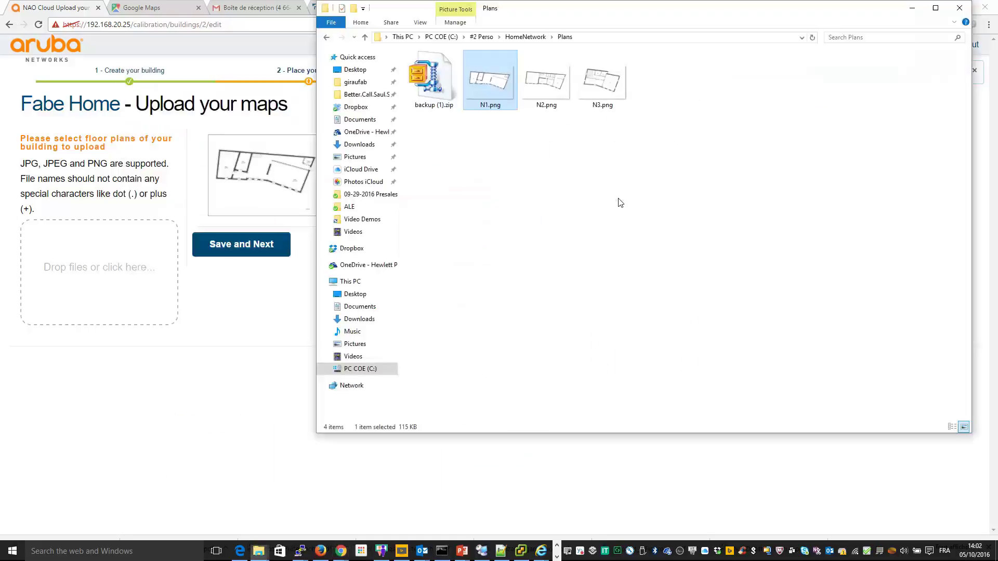
Step: Add the N2.png and N3.png floor plans to the upload
left_click_drag(546, 80, 89, 291)
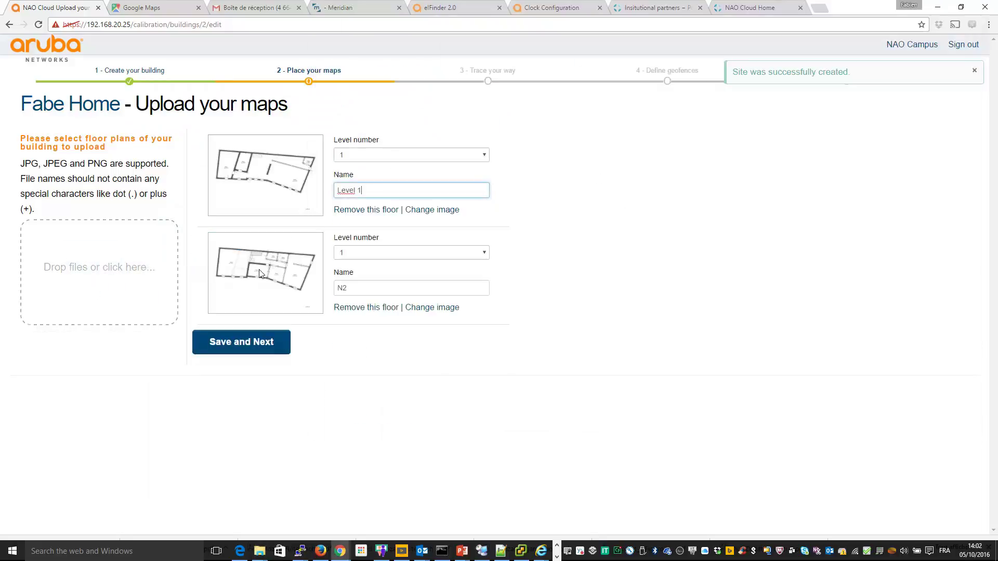
key("alt+Tab")
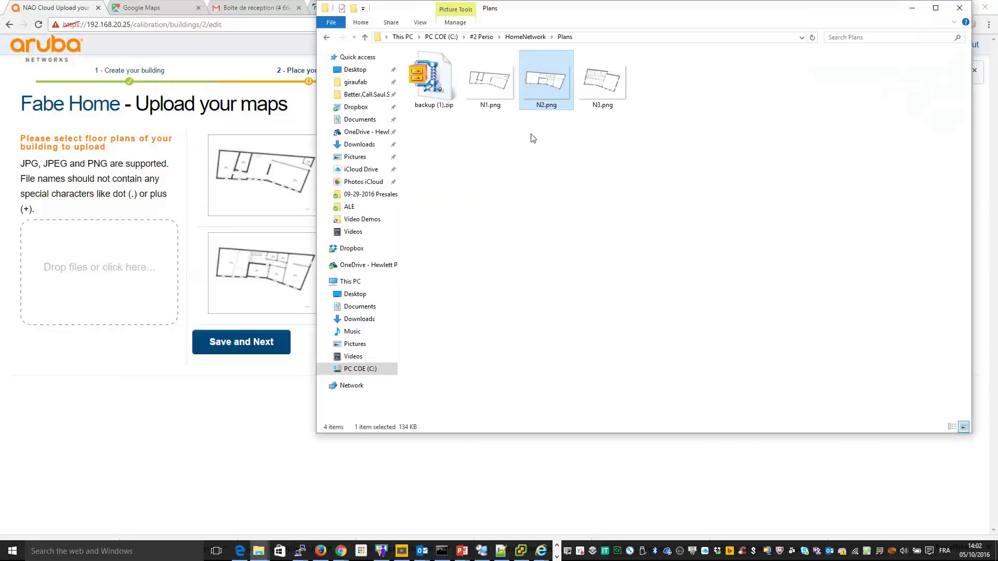
left_click_drag(592, 104, 122, 294)
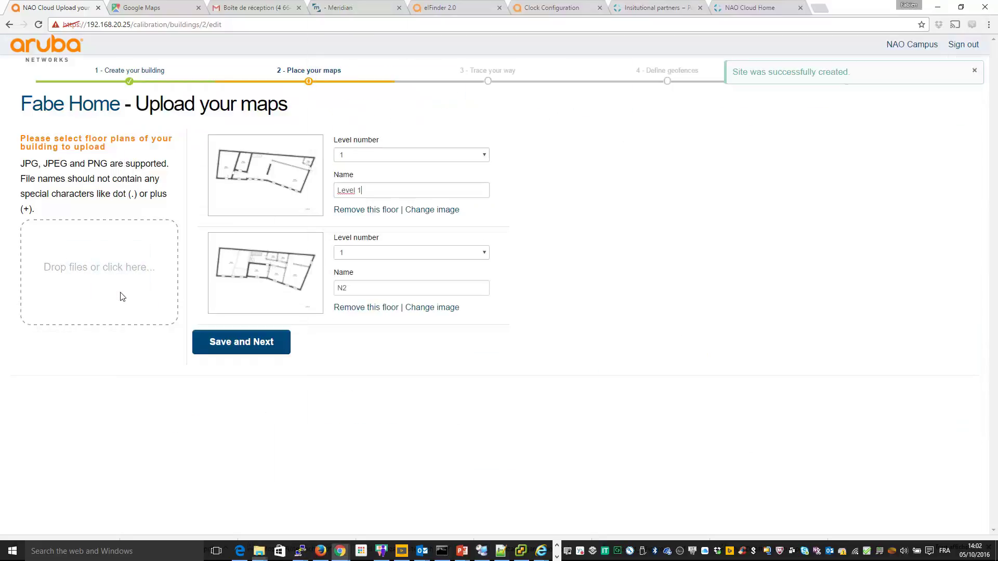
Step: Name the second and third floors Level 2 and Level 3 with levels 2 and 3, then save
double_click(347, 289)
type("Level")
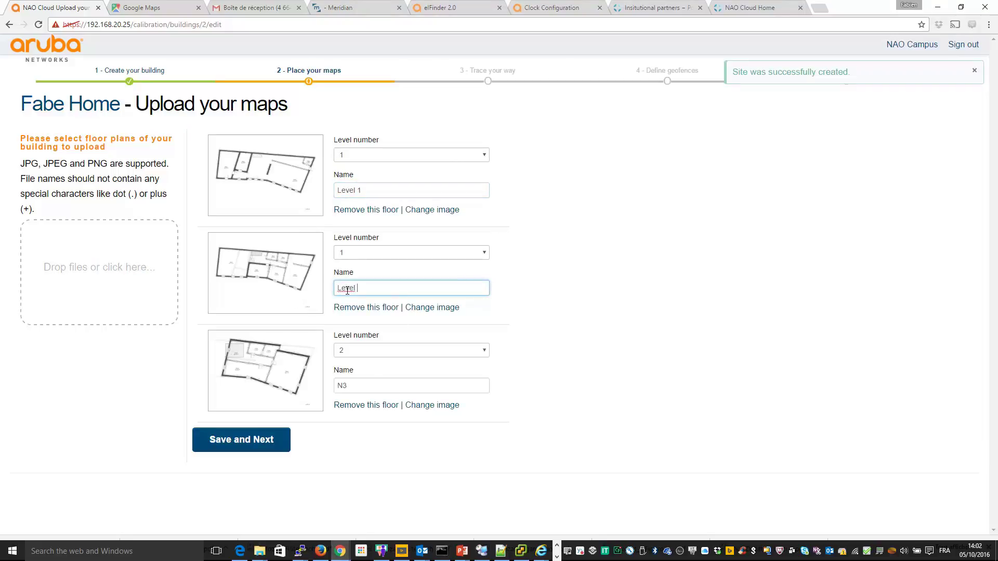
key("Tab")
key("Tab")
key("Tab")
type("Le")
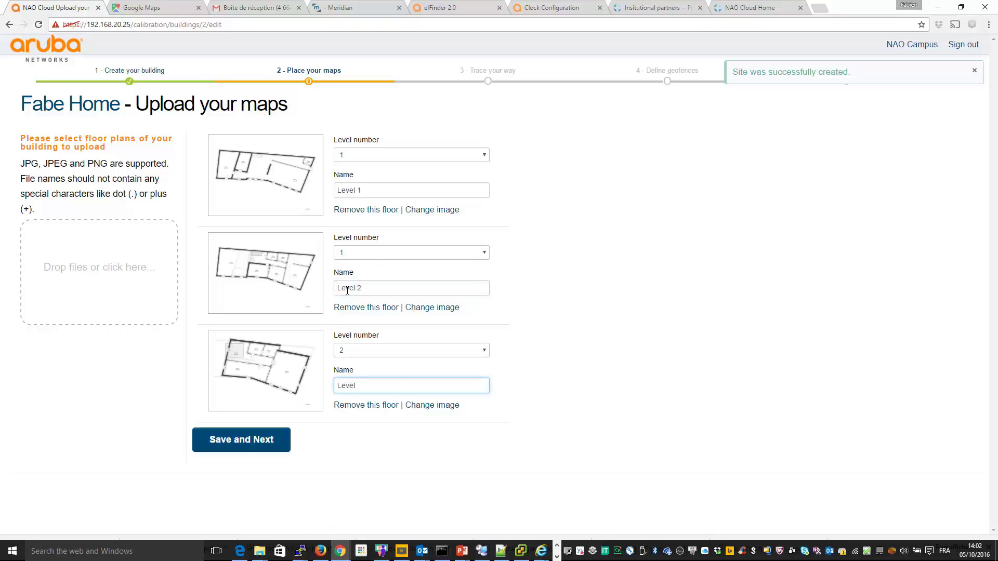
left_click(417, 252)
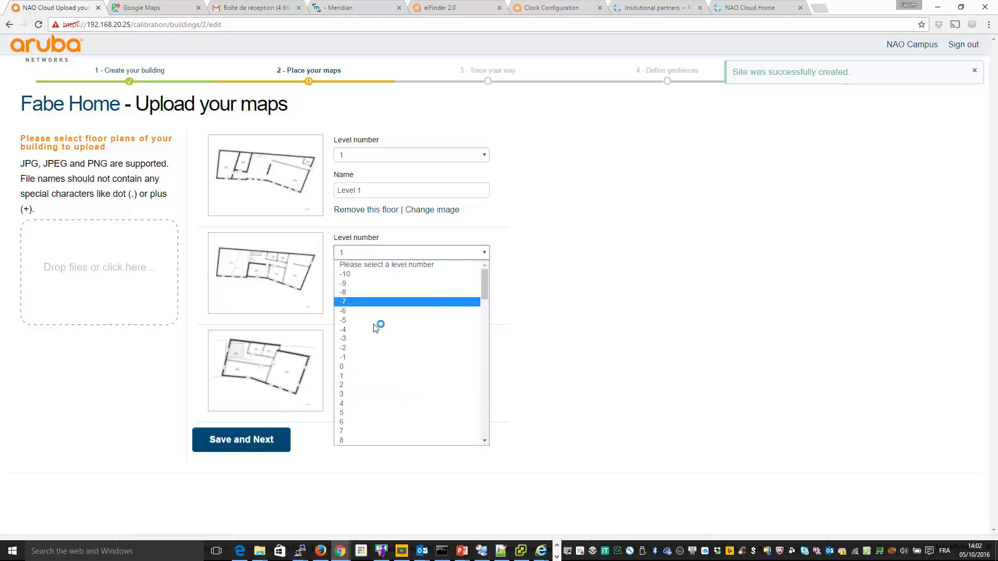
left_click(366, 393)
left_click(378, 251)
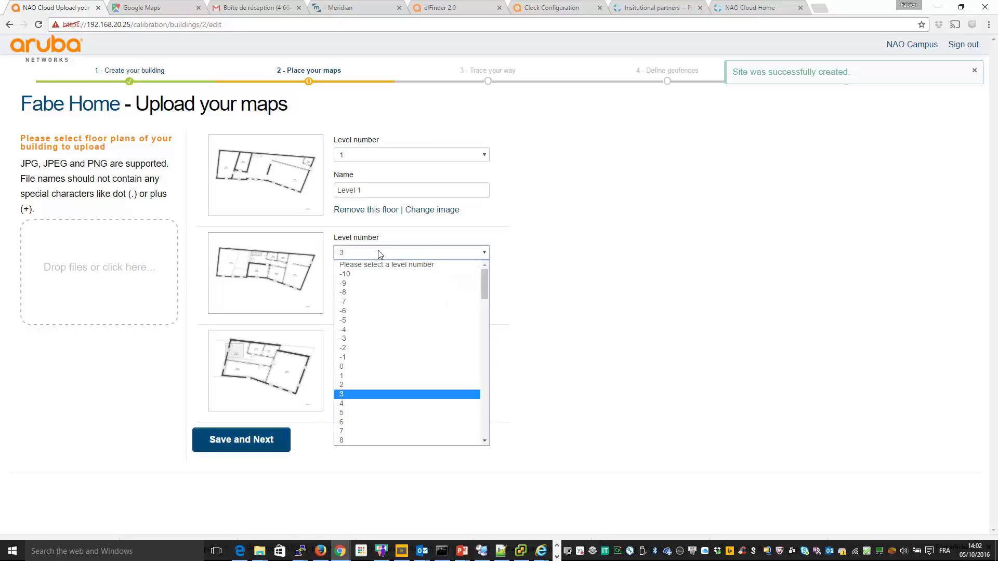
left_click(339, 386)
left_click(364, 351)
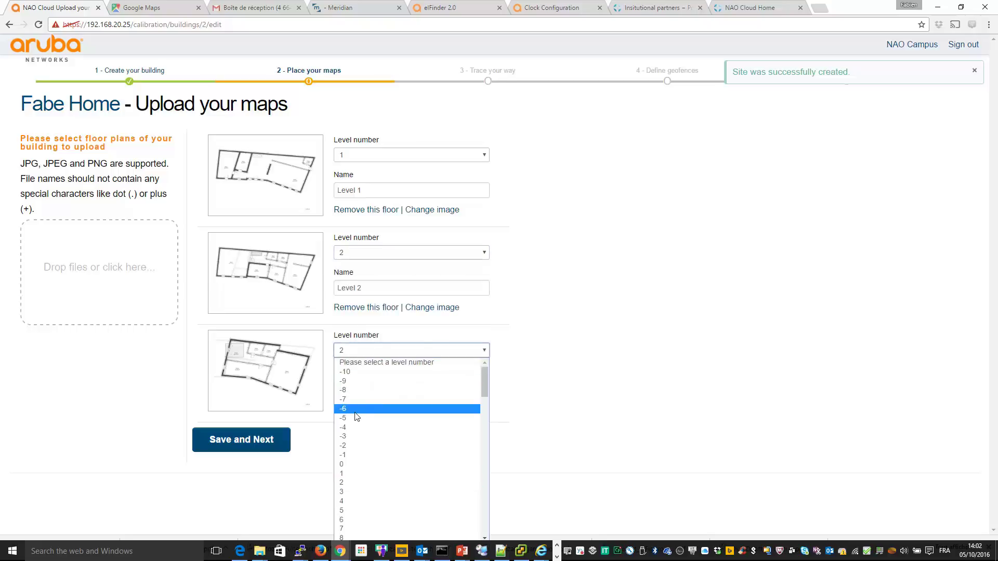
left_click(347, 491)
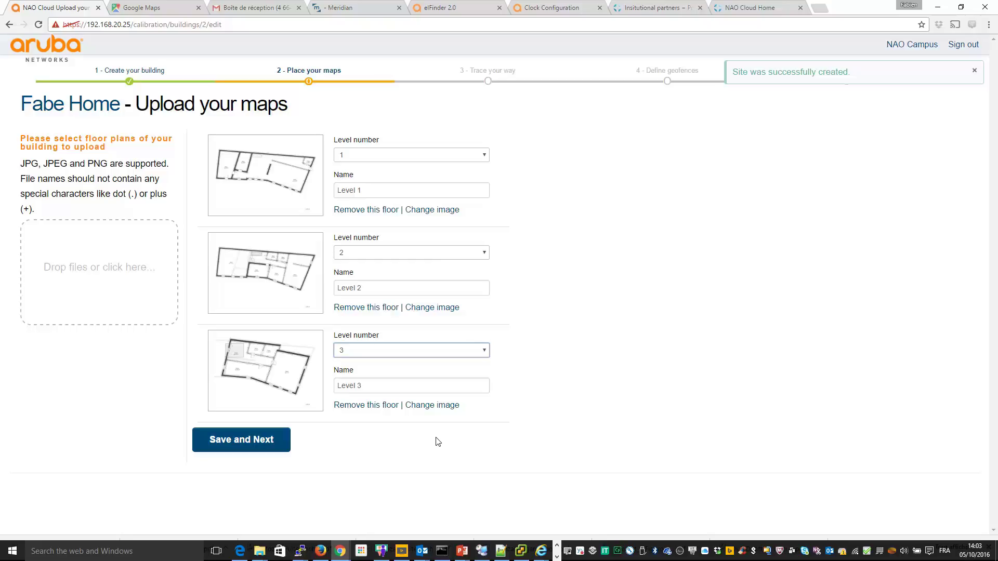
left_click(263, 440)
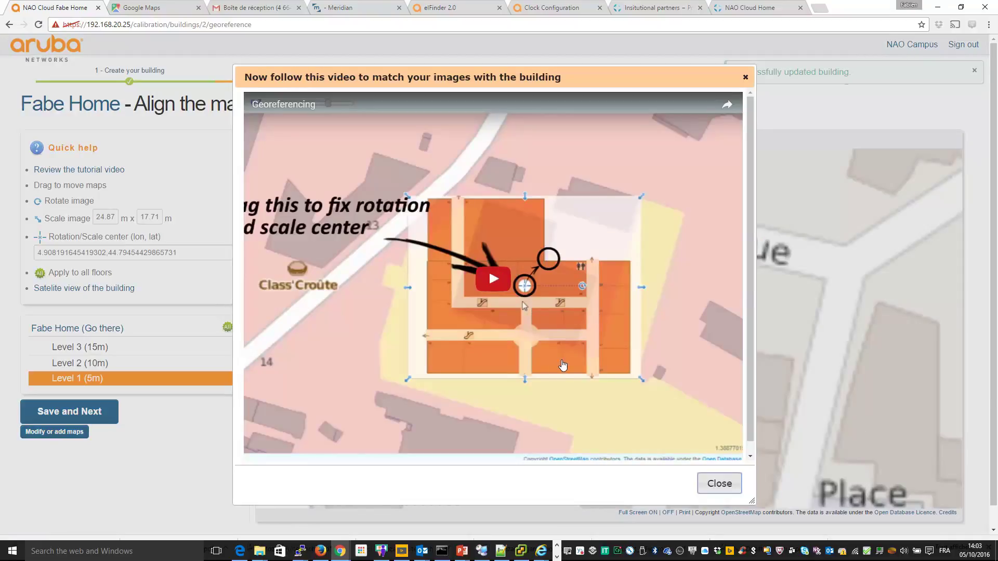
Step: Fit the Level 1 plan over the building south of Passage de la Fabrique, about 28.98 × 19.97 m
left_click(724, 485)
left_click_drag(580, 310, 362, 344)
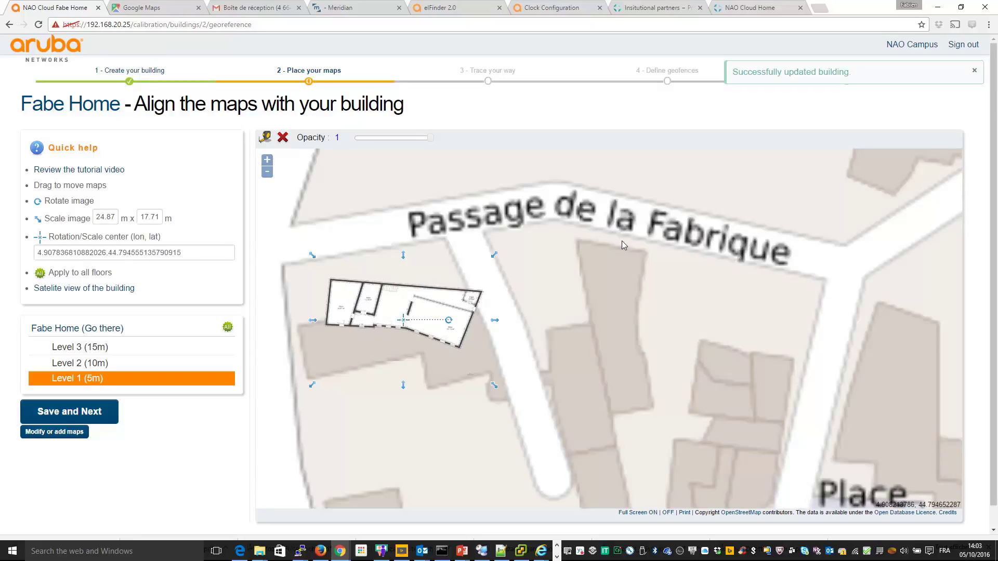
left_click_drag(417, 290, 607, 268)
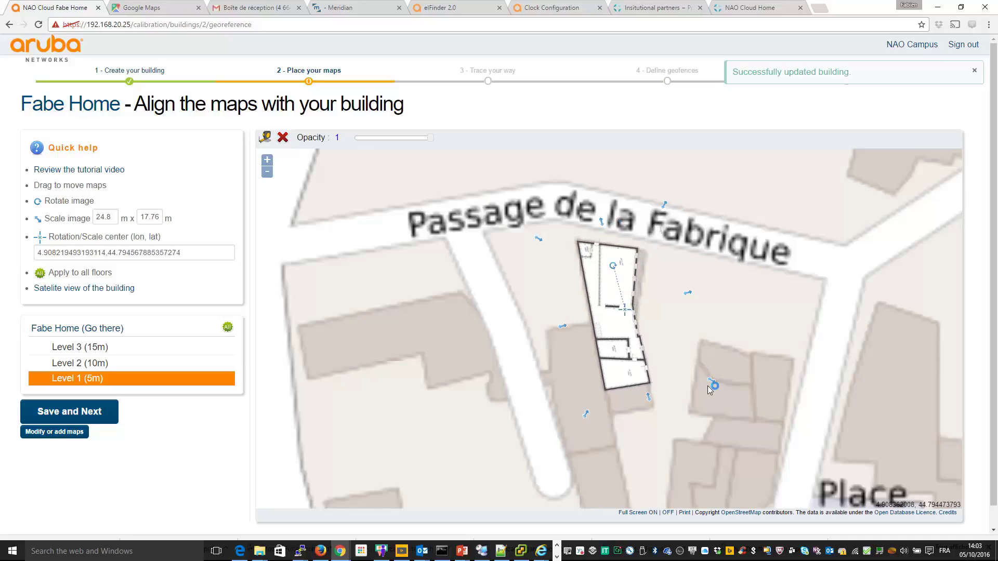
left_click_drag(710, 382, 715, 395)
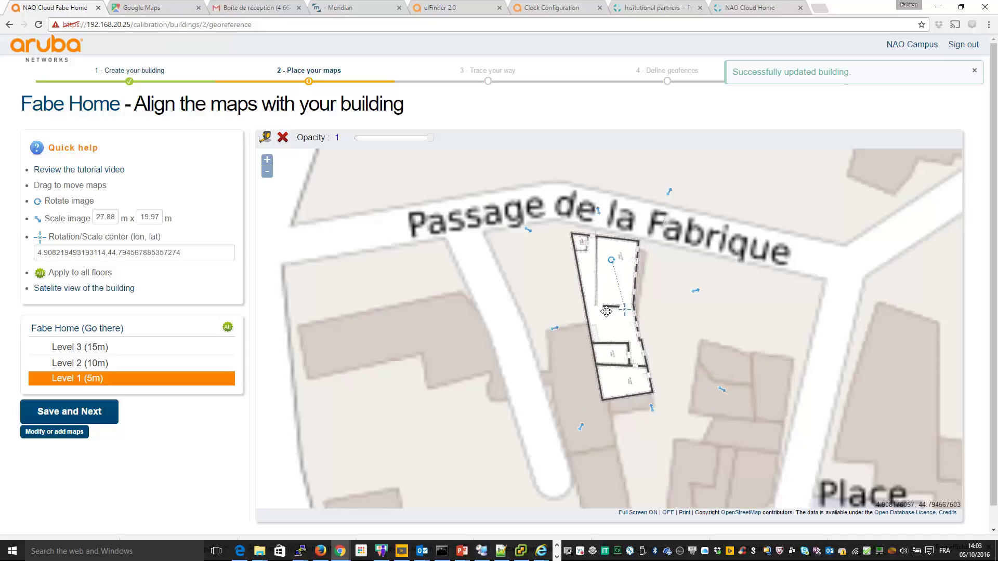
left_click_drag(606, 312, 613, 321)
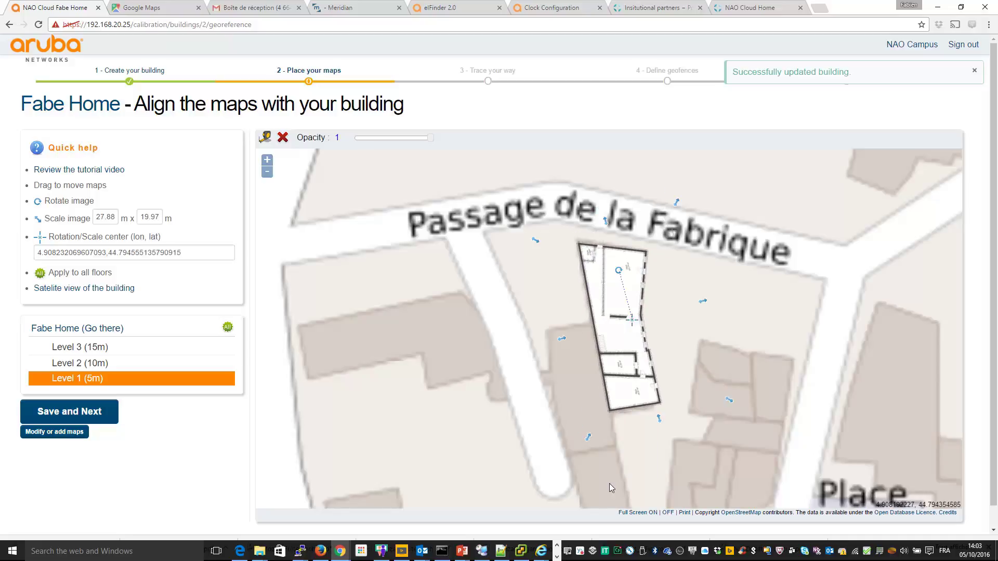
left_click_drag(660, 419, 659, 422)
left_click_drag(635, 291, 635, 293)
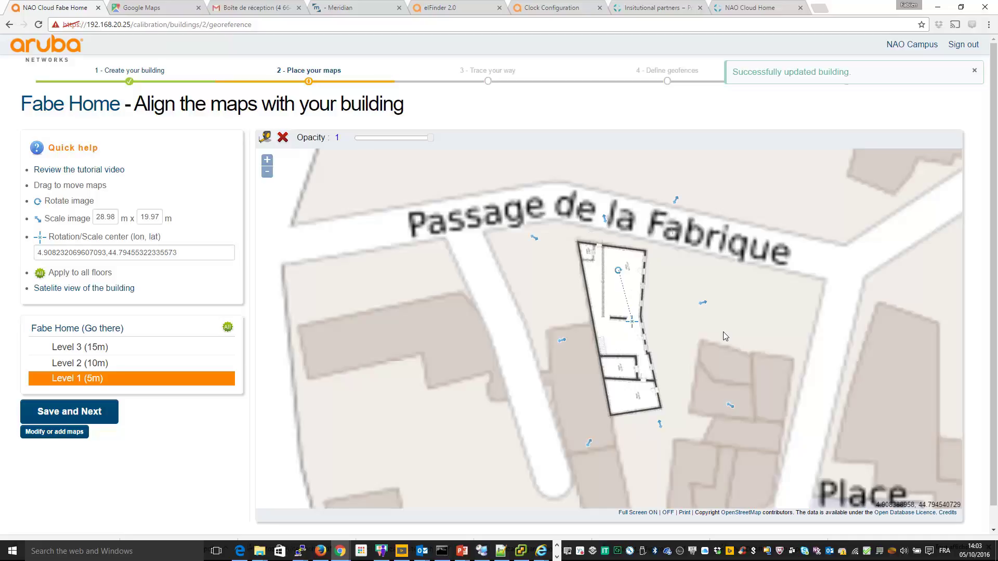
Step: Apply Level 1's placement to all floors and display the Level 3 plan
left_click(228, 328)
left_click(72, 363)
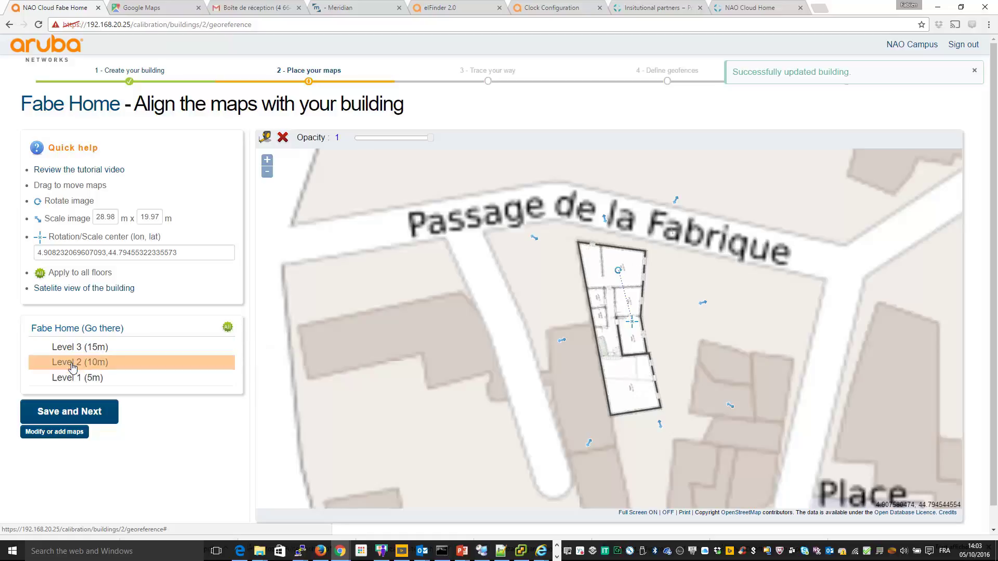
left_click(73, 347)
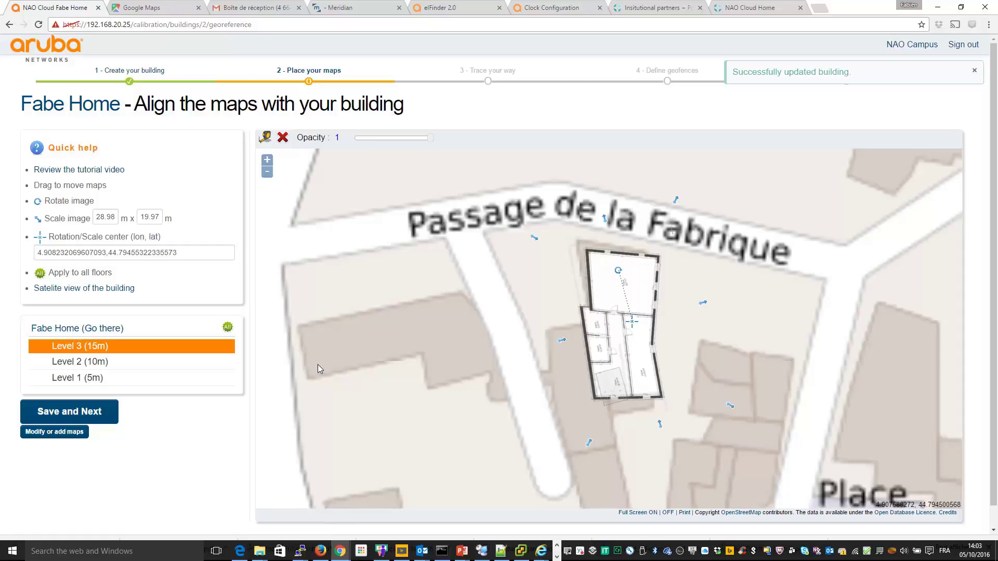
Step: Resize and realign the Level 3 plan over the building at 21.38 × 14.73 m
mouse_move(639, 279)
left_mouse_down()
mouse_move(632, 274)
mouse_move(645, 273)
left_mouse_up()
left_click_drag(738, 400, 718, 390)
left_click_drag(631, 347, 620, 334)
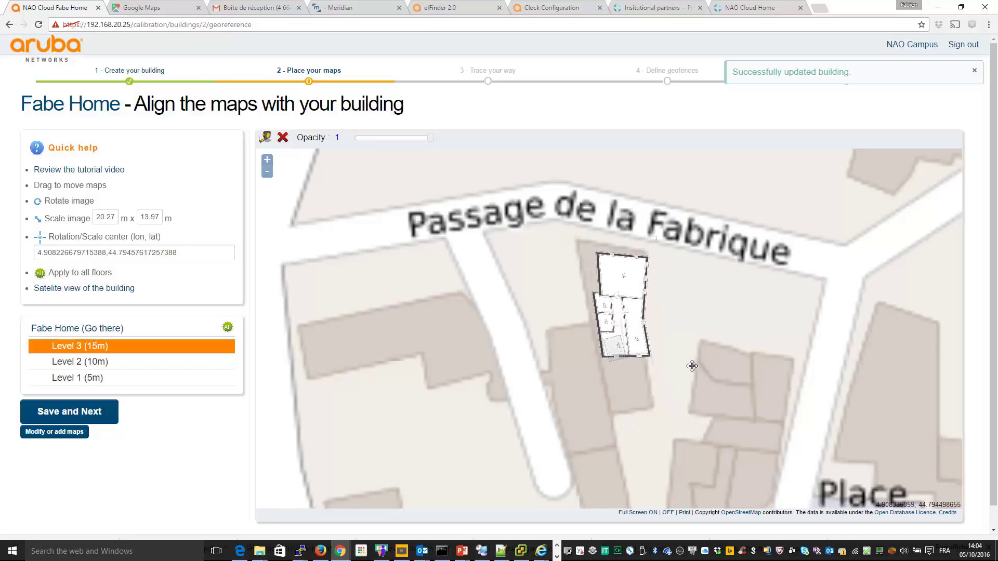
left_click_drag(637, 335, 631, 329)
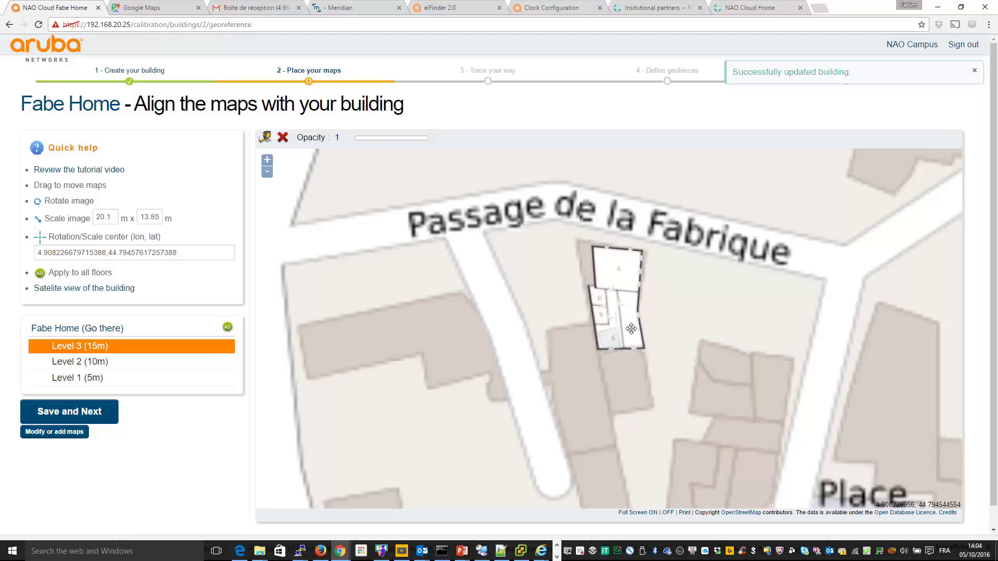
left_click_drag(690, 352, 692, 355)
mouse_move(635, 335)
left_mouse_down()
mouse_move(651, 336)
mouse_move(630, 330)
left_mouse_up()
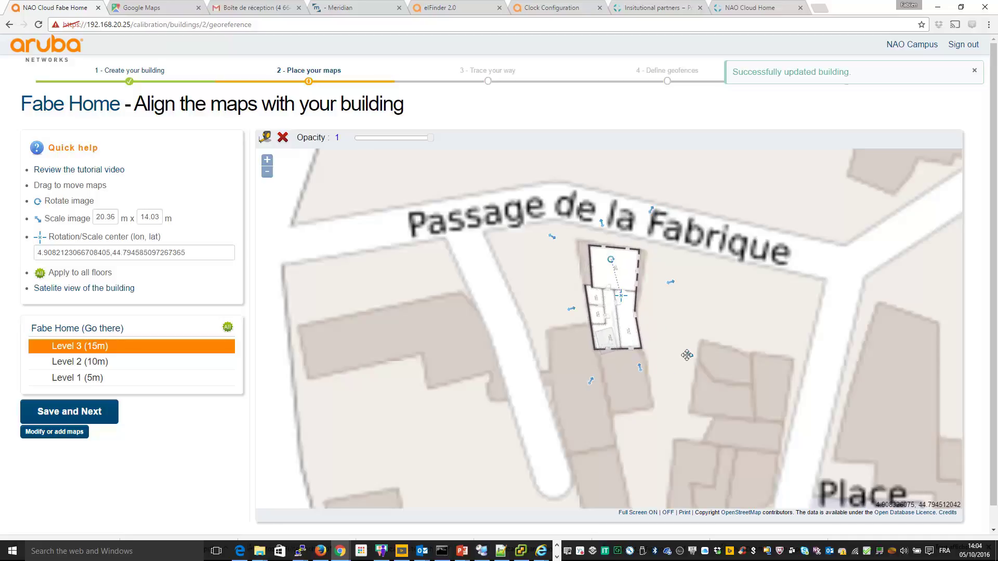
left_click_drag(687, 354, 691, 359)
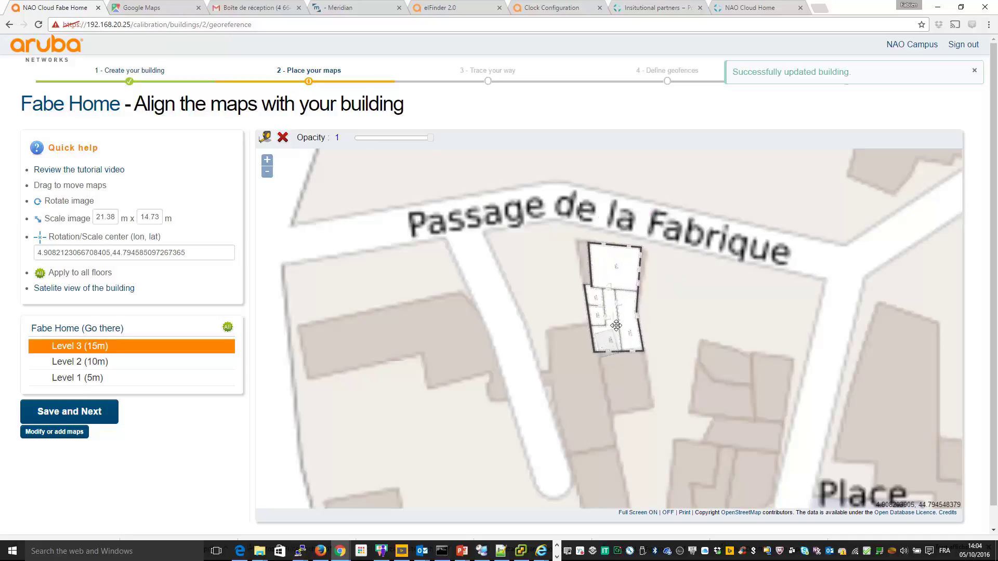
left_click_drag(616, 326, 619, 329)
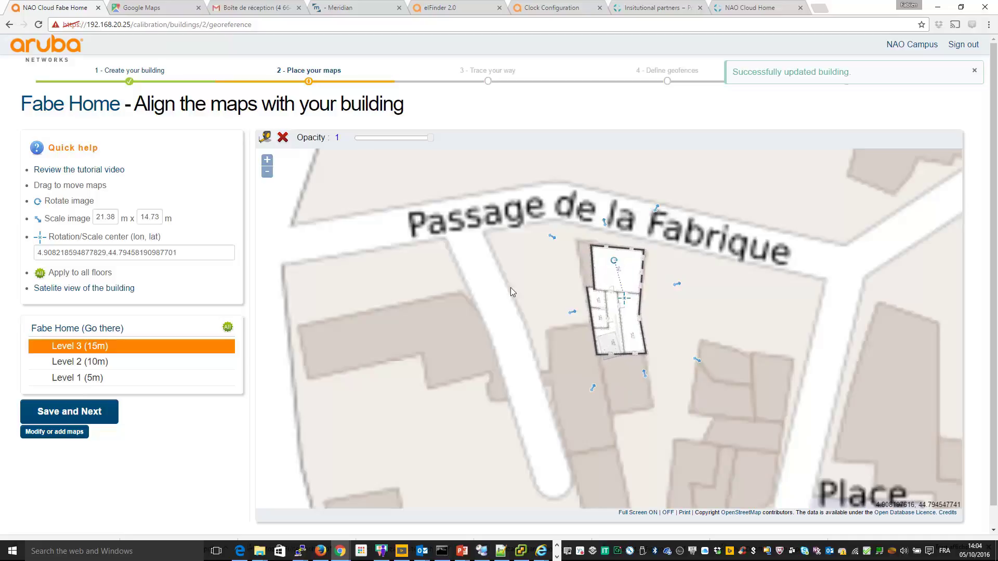
left_click(482, 285)
Step: Save the map alignment and advance to the Trace your way path-drawing step
left_click(65, 412)
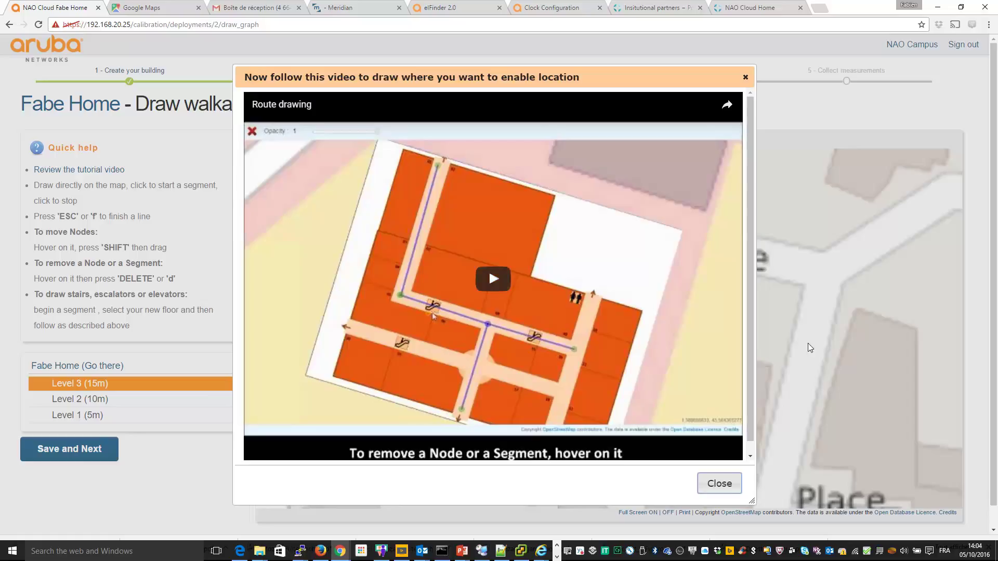
Step: Zoom in on Level 1 and draw the first path line from the top wall
left_click(724, 484)
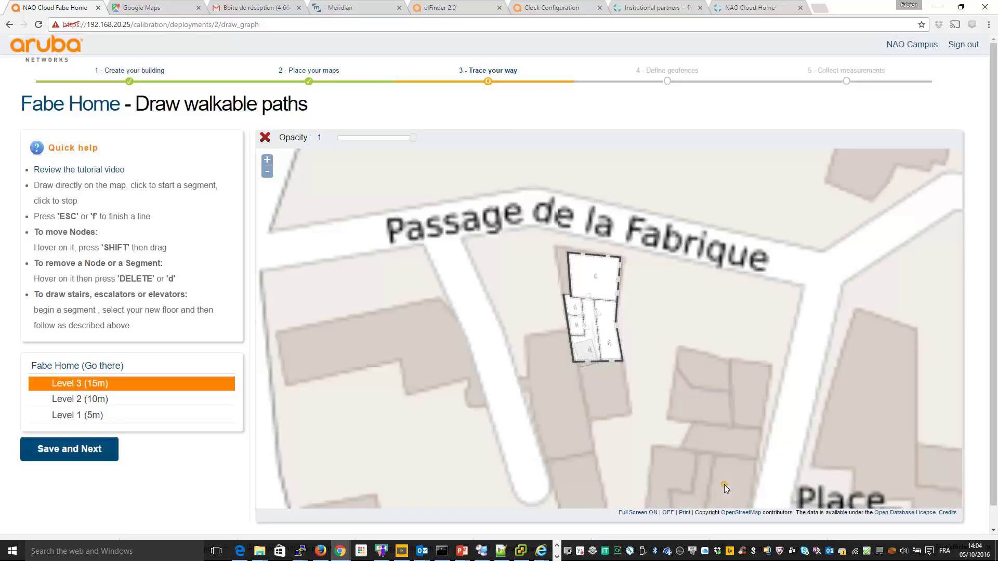
left_click(268, 161)
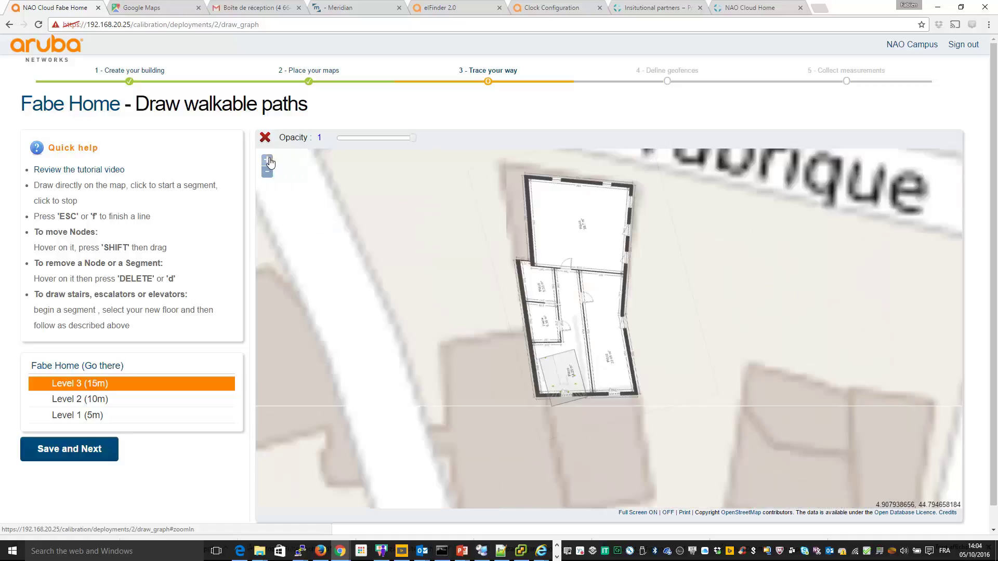
left_click(73, 415)
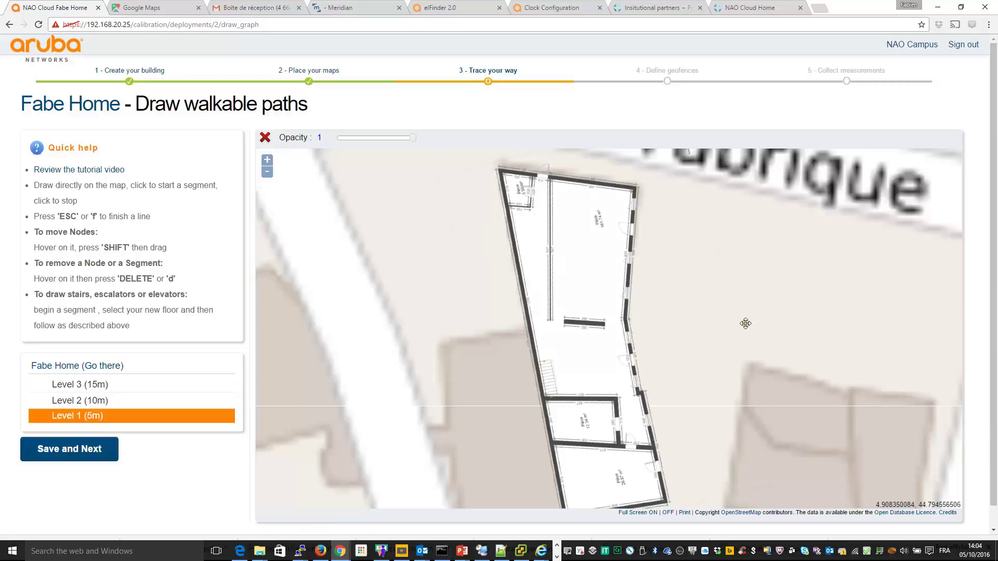
mouse_move(746, 322)
left_mouse_down()
mouse_move(742, 277)
mouse_move(746, 316)
left_mouse_up()
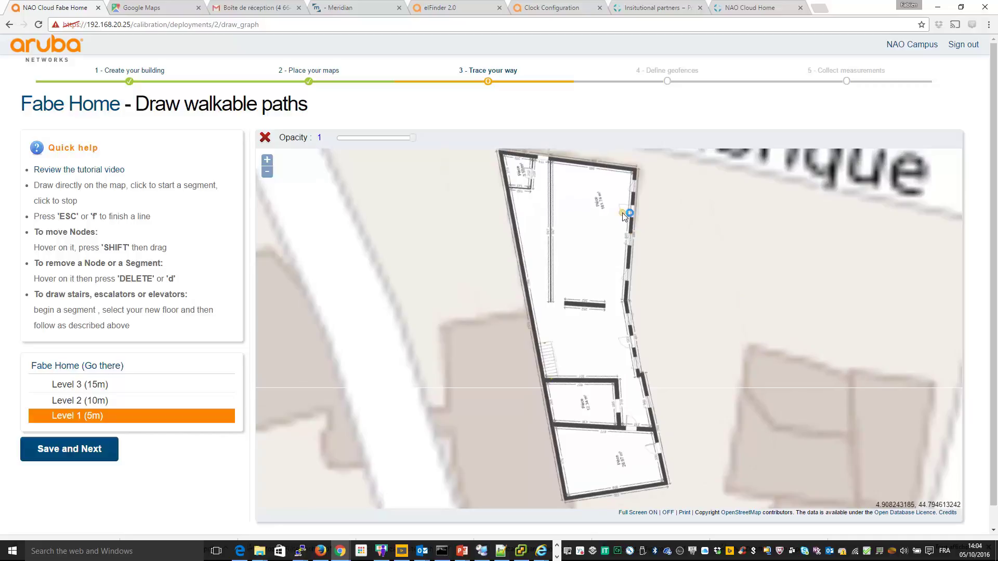
left_click(543, 165)
left_click(544, 183)
left_click(516, 171)
key("Escape")
Step: Extend a path down the corridor to the stairs and branch one off to the right
left_click(544, 183)
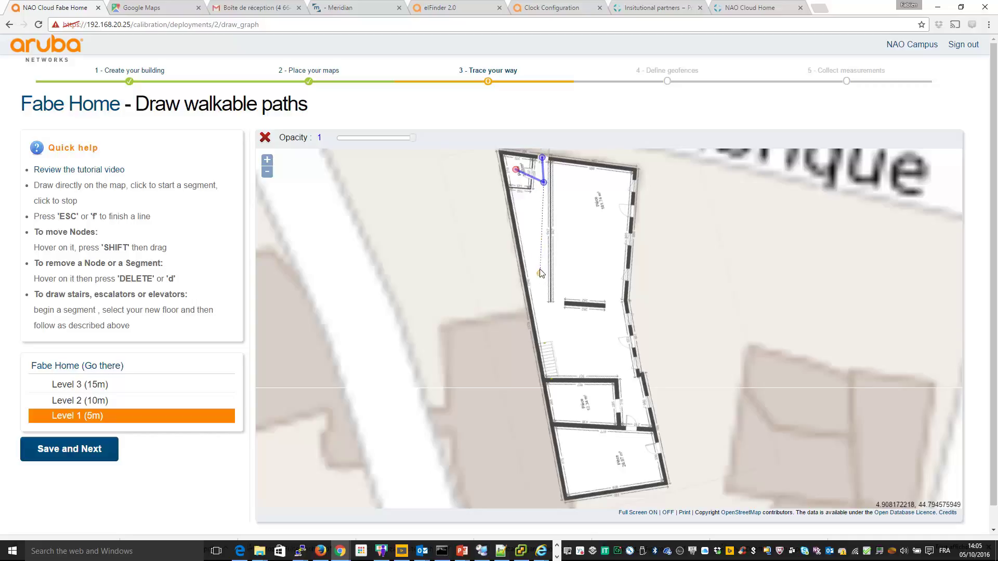
left_click(543, 232)
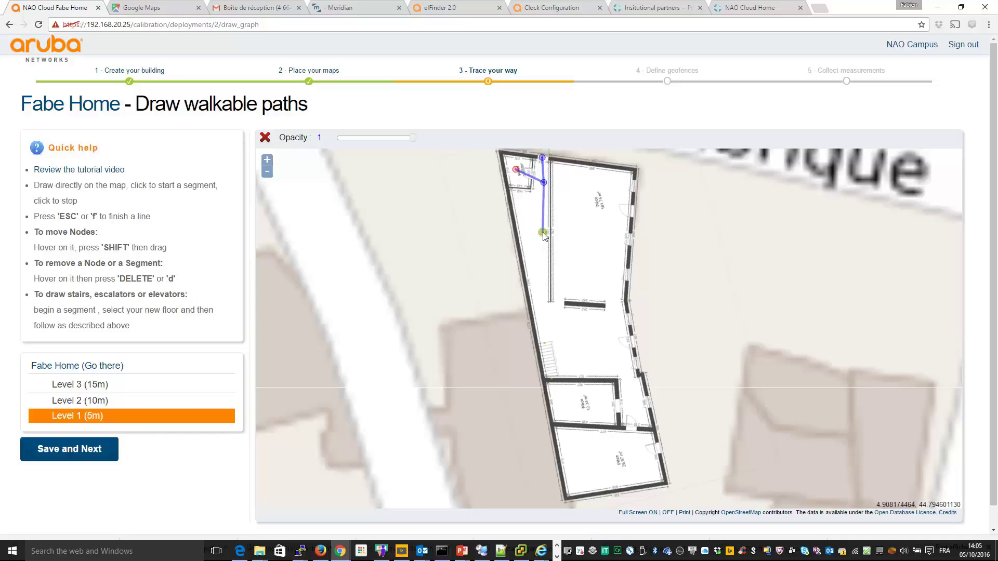
left_click(541, 312)
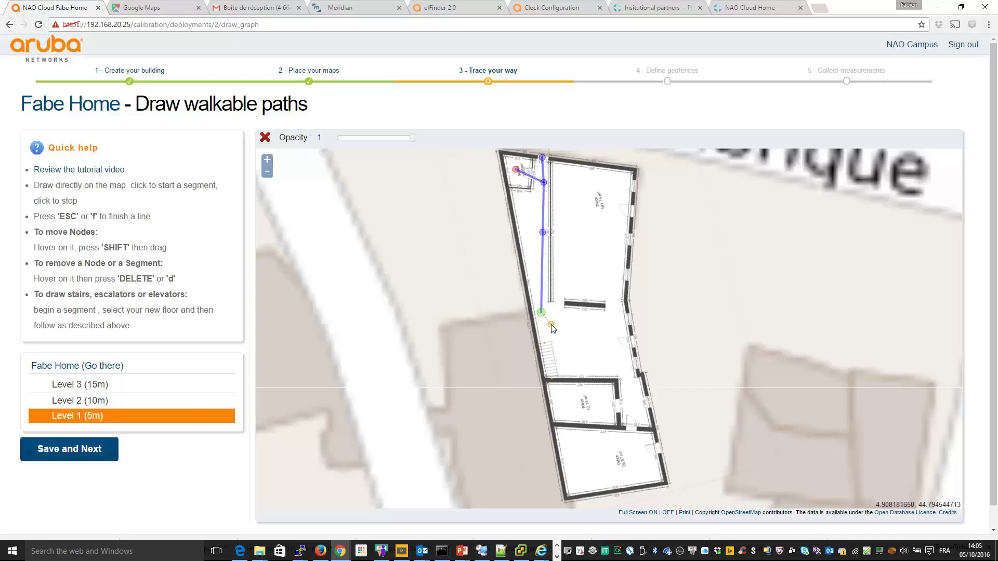
left_click(546, 354)
key("Escape")
left_click(542, 313)
left_click(575, 330)
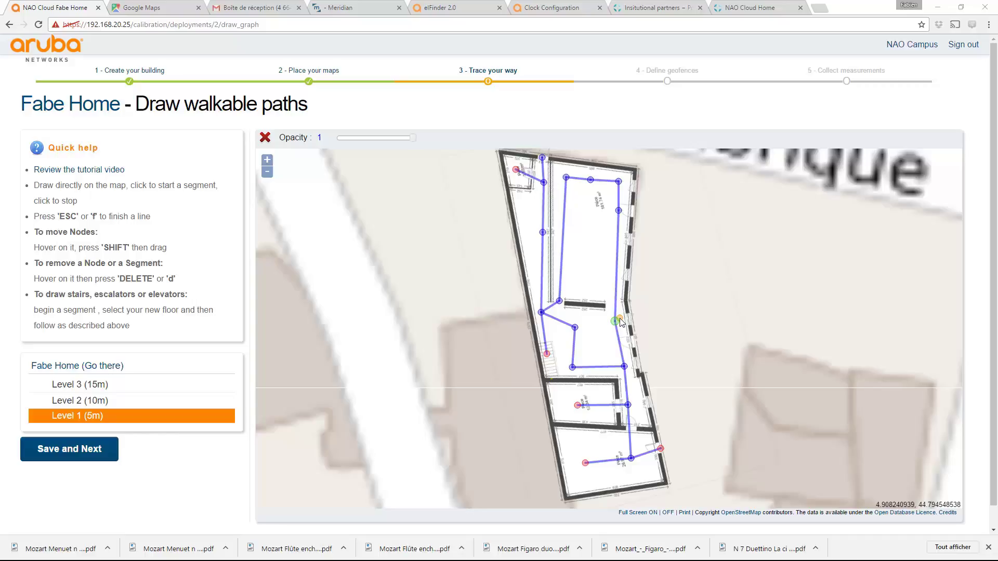
Step: Link the Level 1 stairs node to the stairs on Level 2
left_click(547, 356)
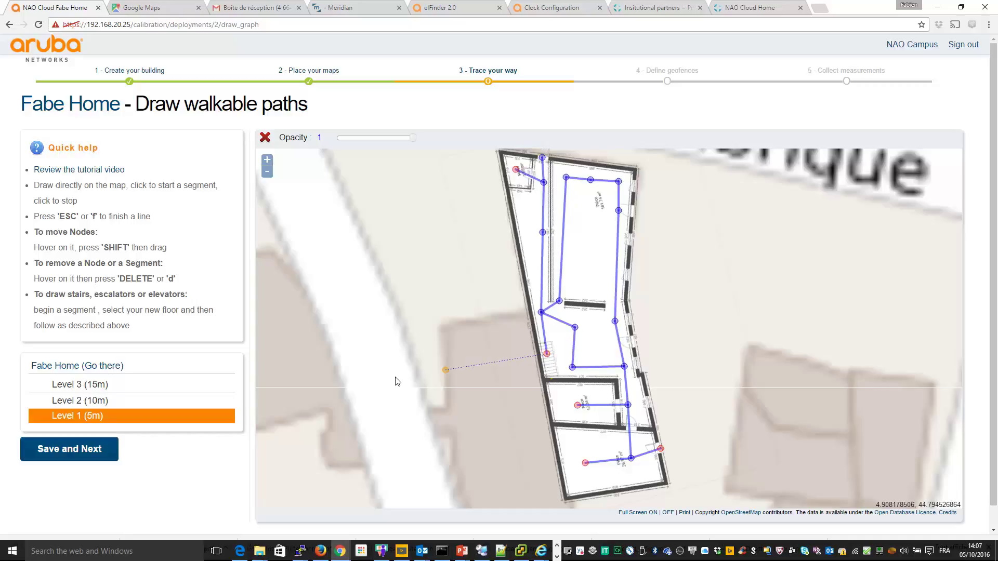
left_click(68, 401)
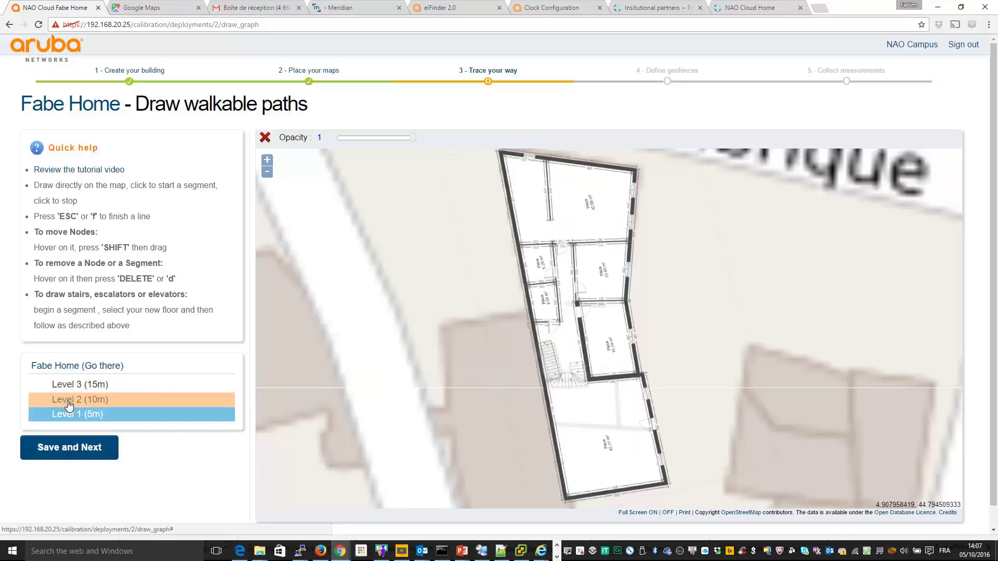
left_click(554, 380)
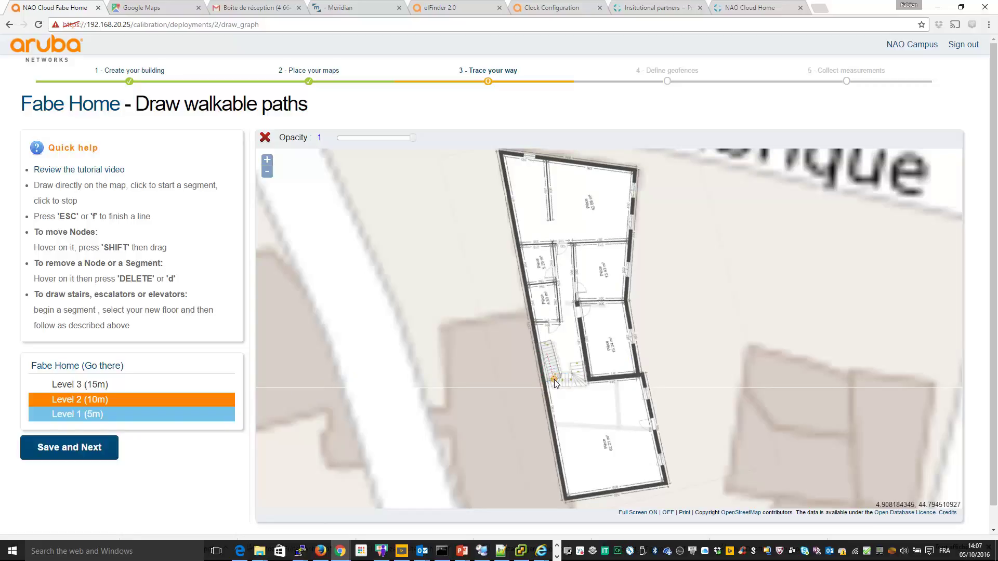
key("Escape")
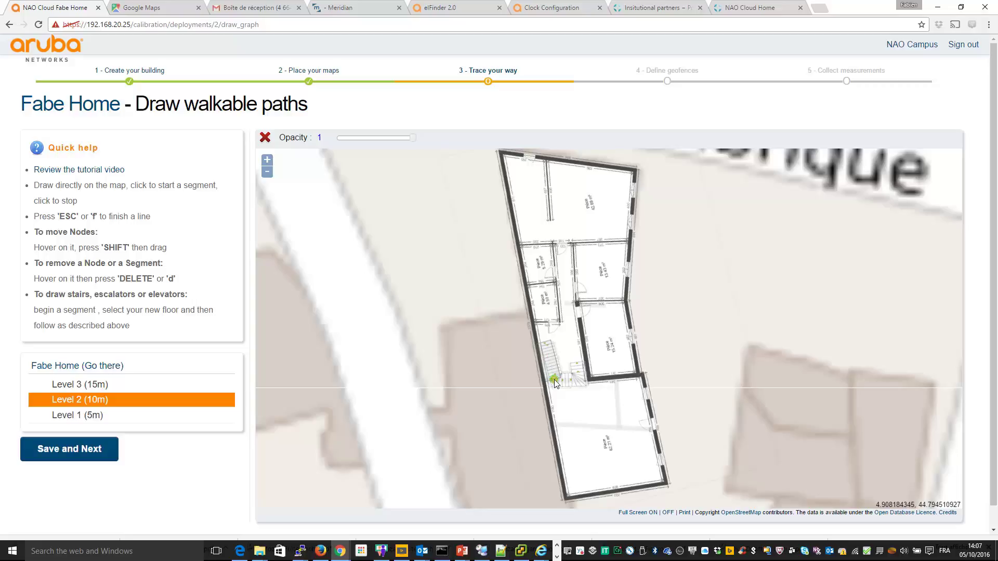
Step: Start a new path from the Level 2 stairs node, then return to Level 1
left_click(553, 379)
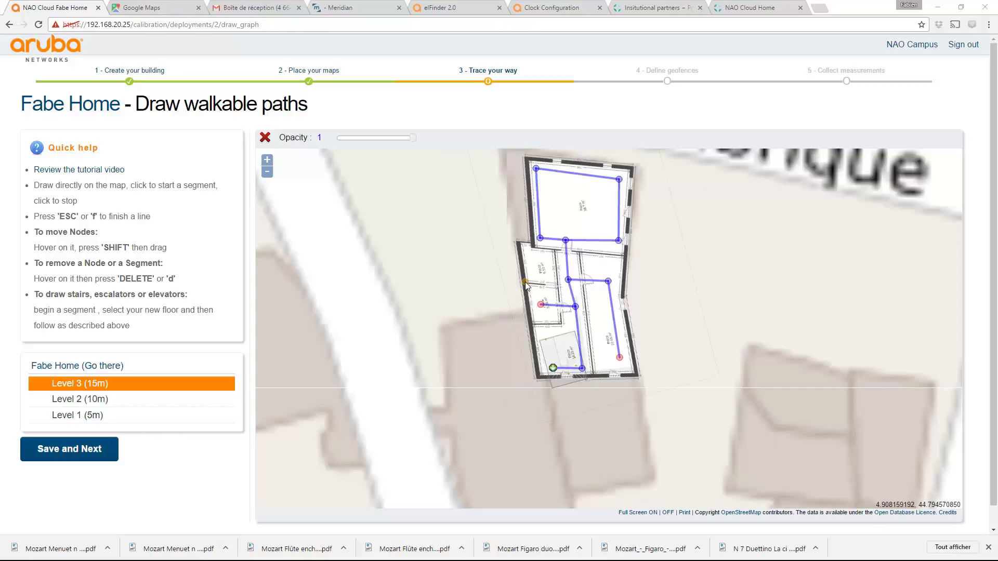
left_click(94, 401)
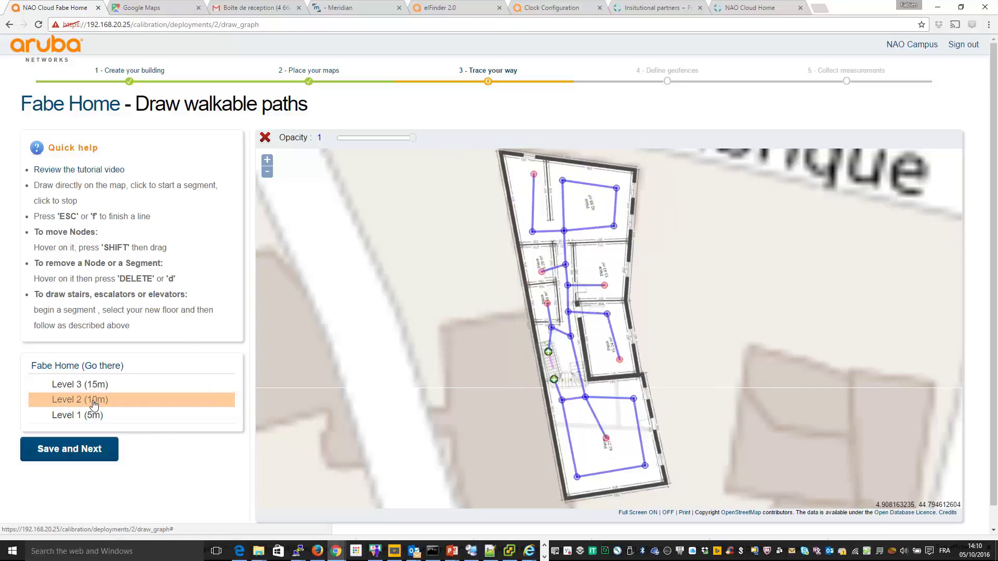
left_click(80, 416)
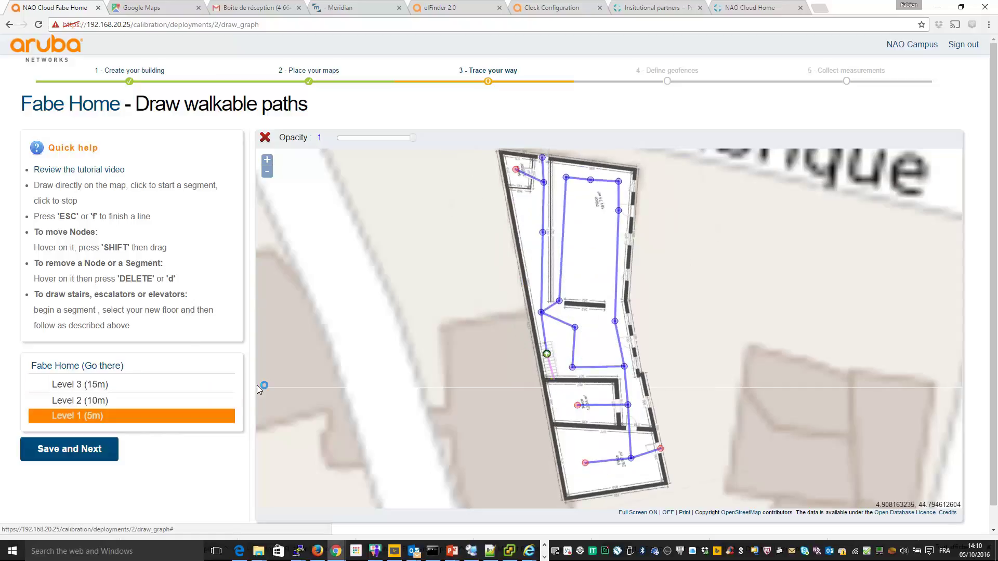
Step: Approve the paths and outline the kitchen area as a geofence named 'Kitchen'
left_click(81, 452)
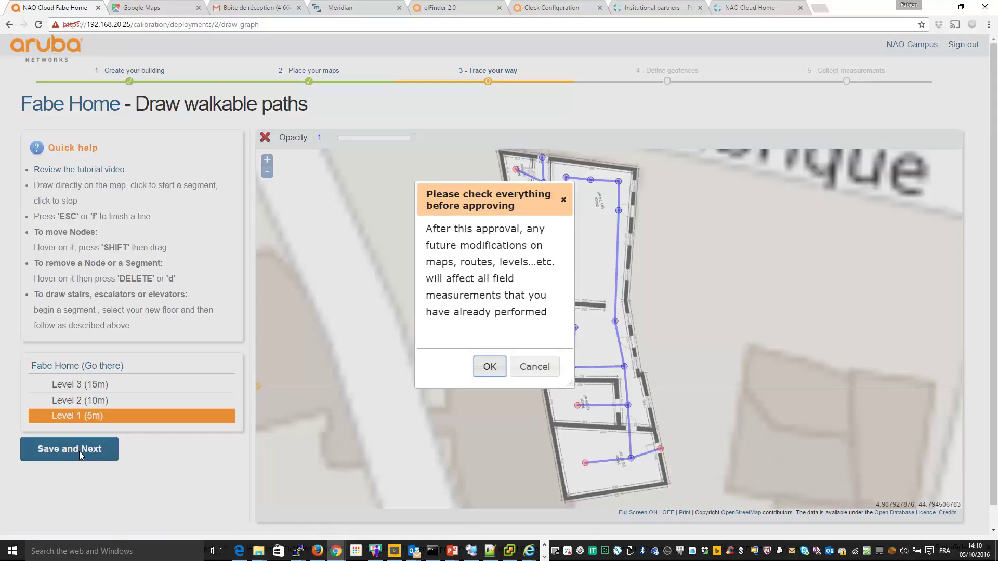
left_click(489, 374)
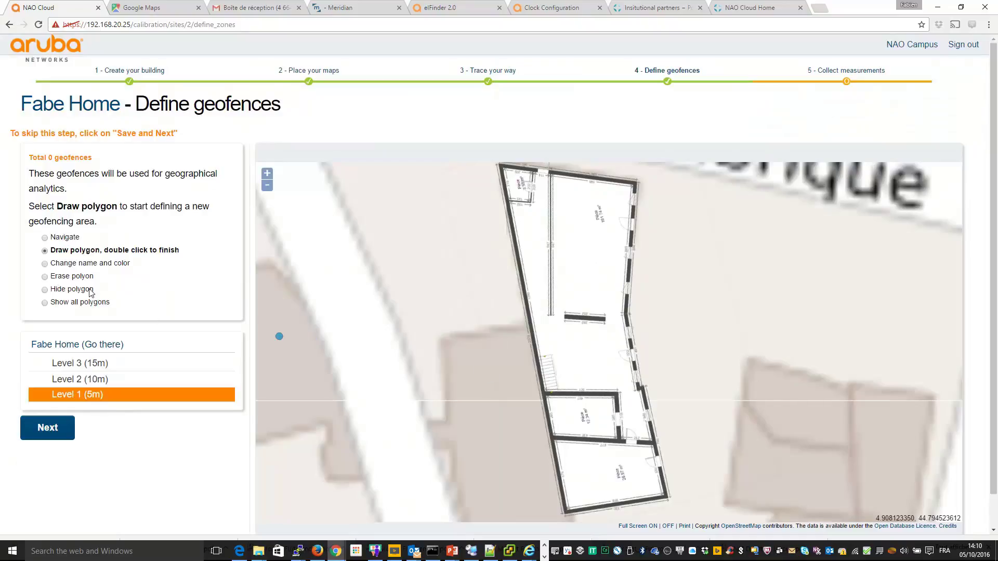
left_click(555, 177)
left_click(557, 209)
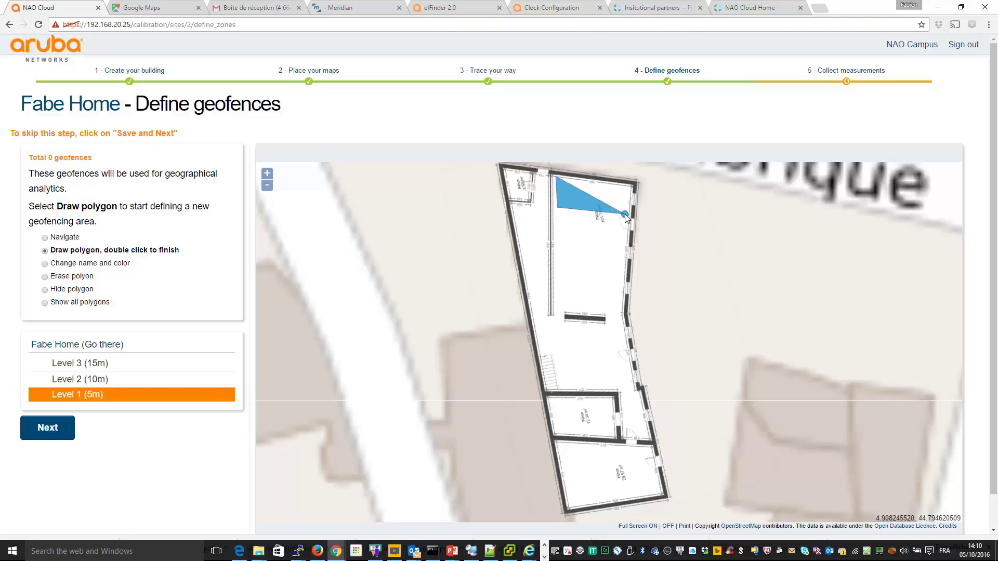
left_click(627, 214)
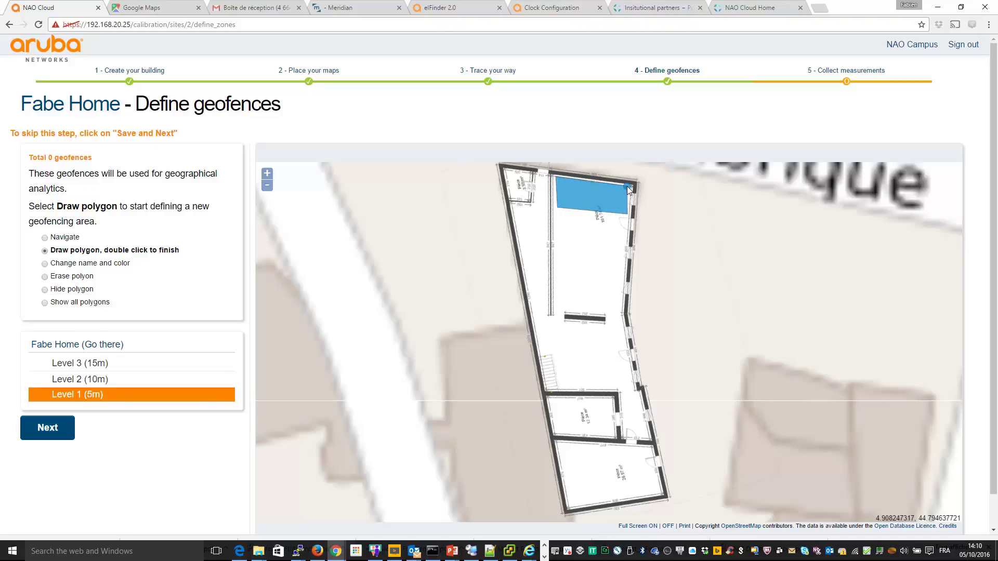
double_click(629, 188)
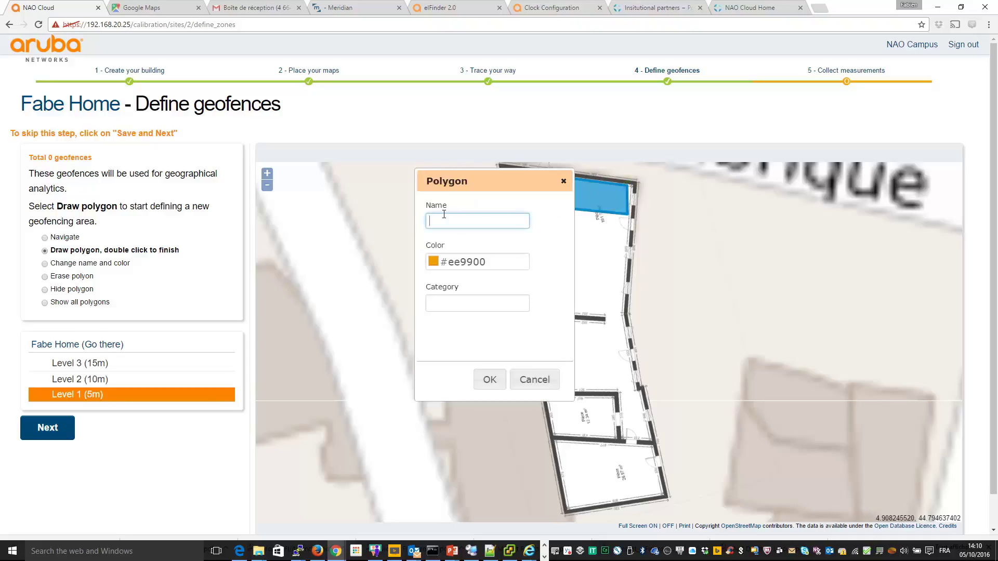
type("Kitchen")
left_click(492, 380)
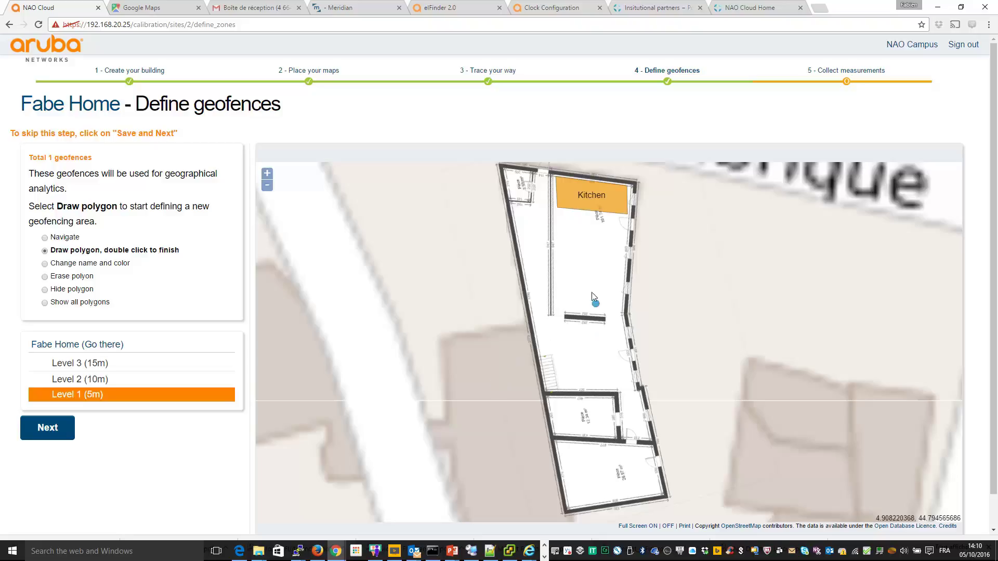
Step: Outline the dining area as a blue geofence named 'Dinning Room'
left_click(561, 248)
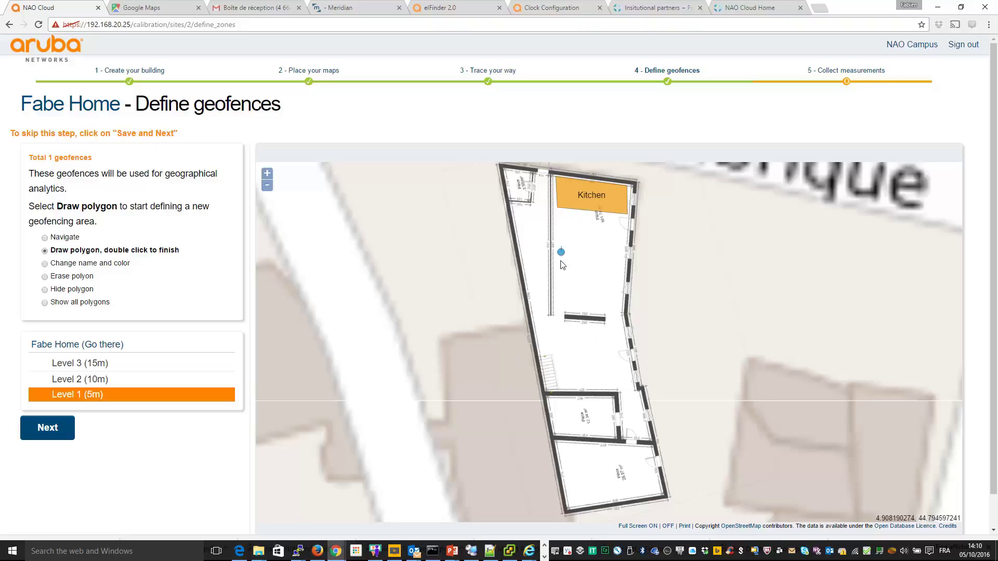
left_click(560, 305)
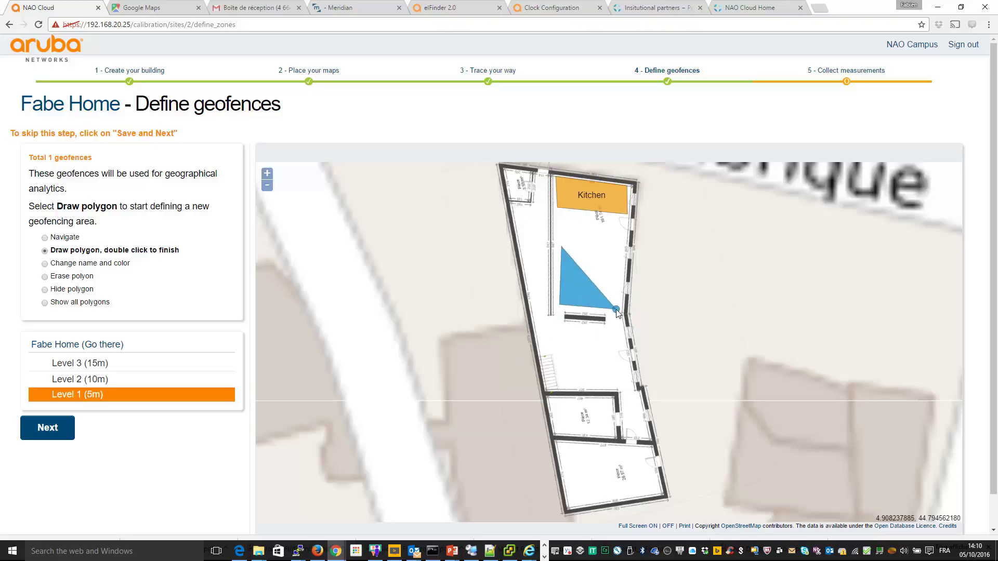
left_click(616, 310)
double_click(617, 248)
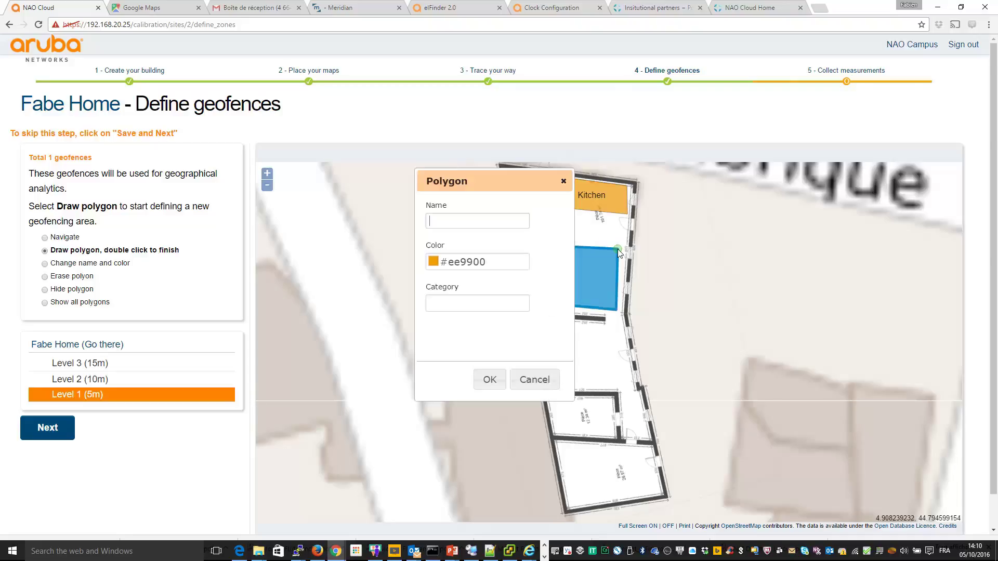
type("Dining")
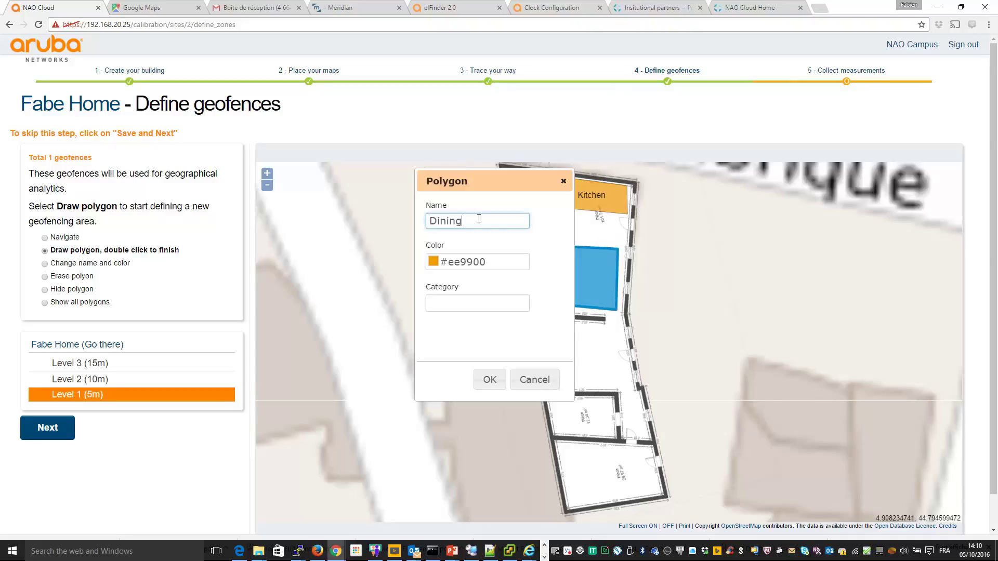
type(" Room")
left_click_drag(442, 225, 446, 225)
key("Left")
type("n")
left_click(499, 261)
left_click(510, 312)
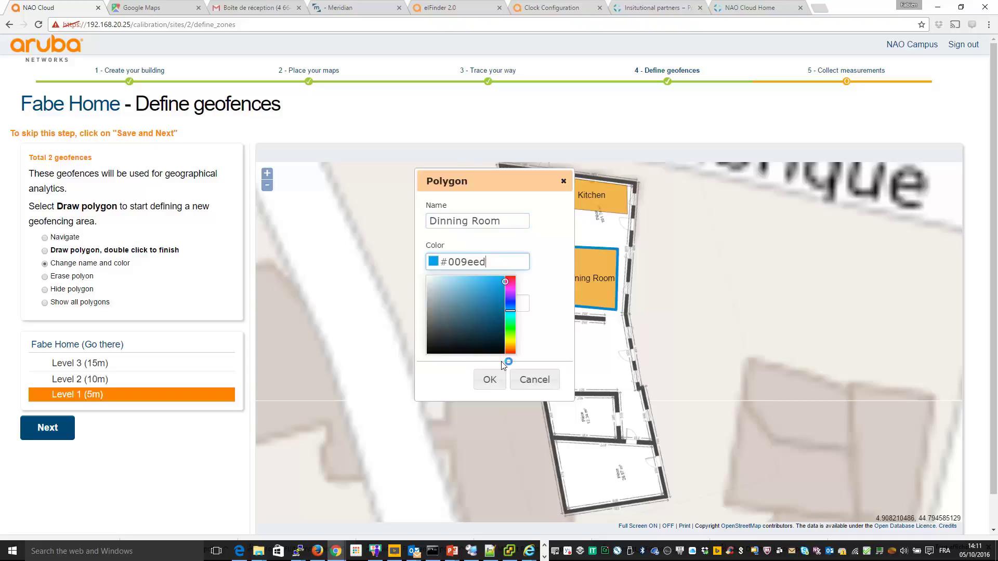
left_click(488, 379)
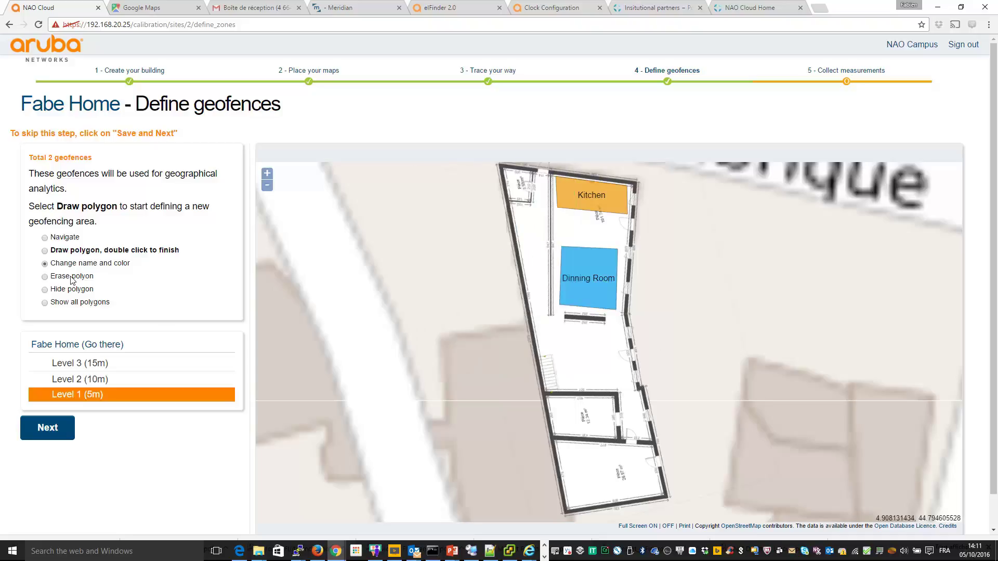
left_click(46, 251)
Step: Outline the small top-left room as a pink geofence named 'Toilettes'
left_click_drag(504, 172, 505, 182)
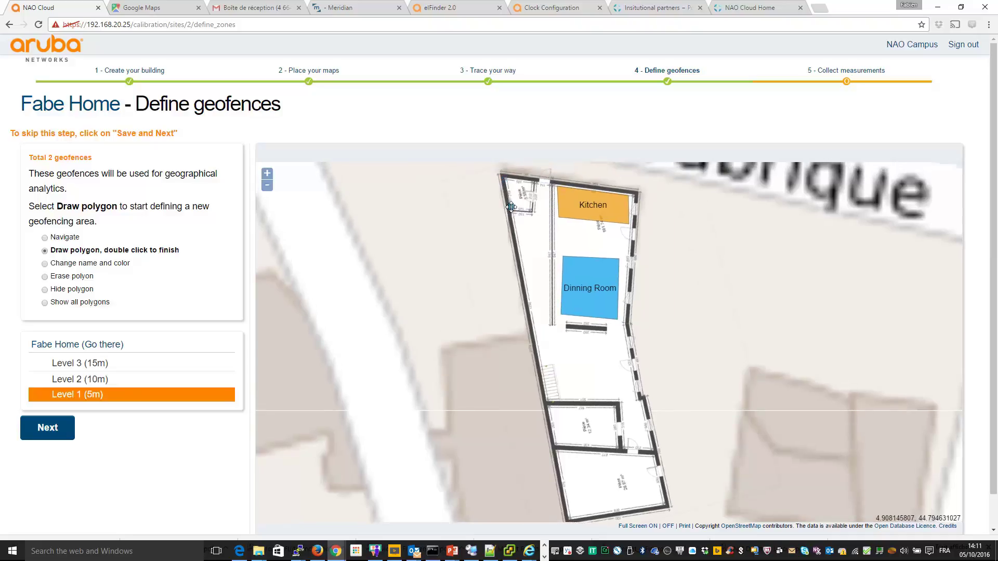
left_click(510, 207)
left_click(505, 180)
left_click(533, 180)
double_click(530, 206)
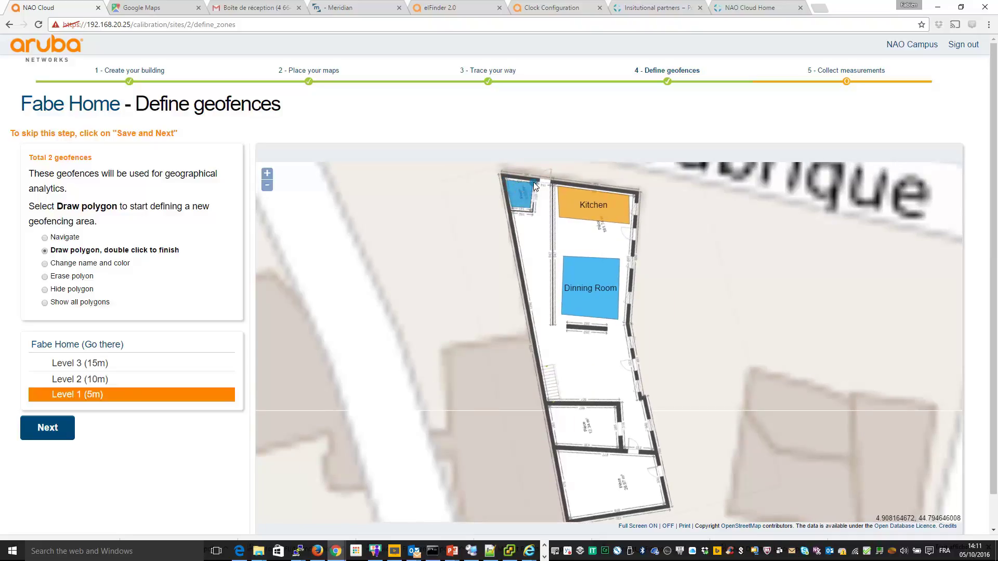
left_click(504, 181)
left_click(465, 219)
type("Toilettes")
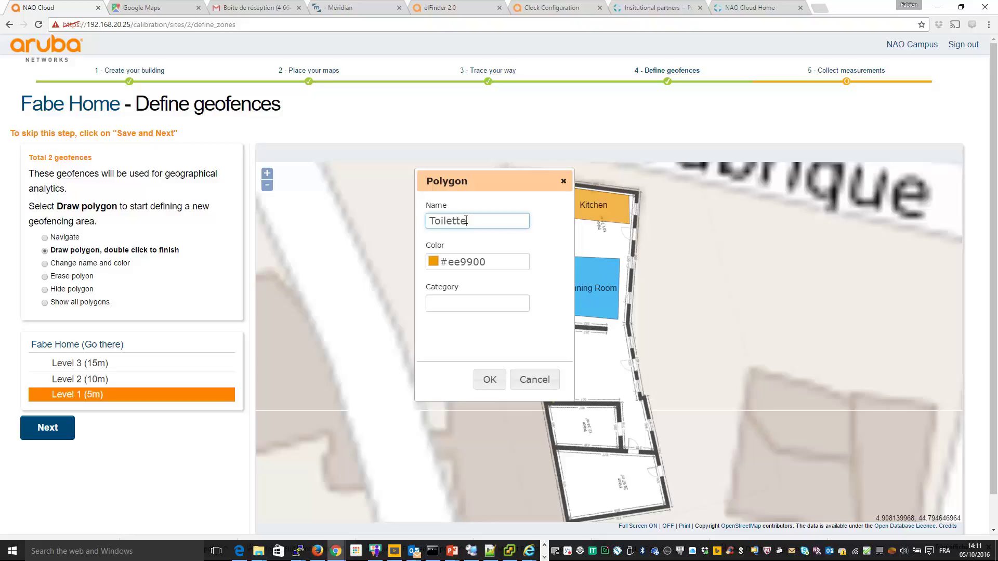
key("BackSpace")
key("BackSpace")
type("s")
left_click(470, 261)
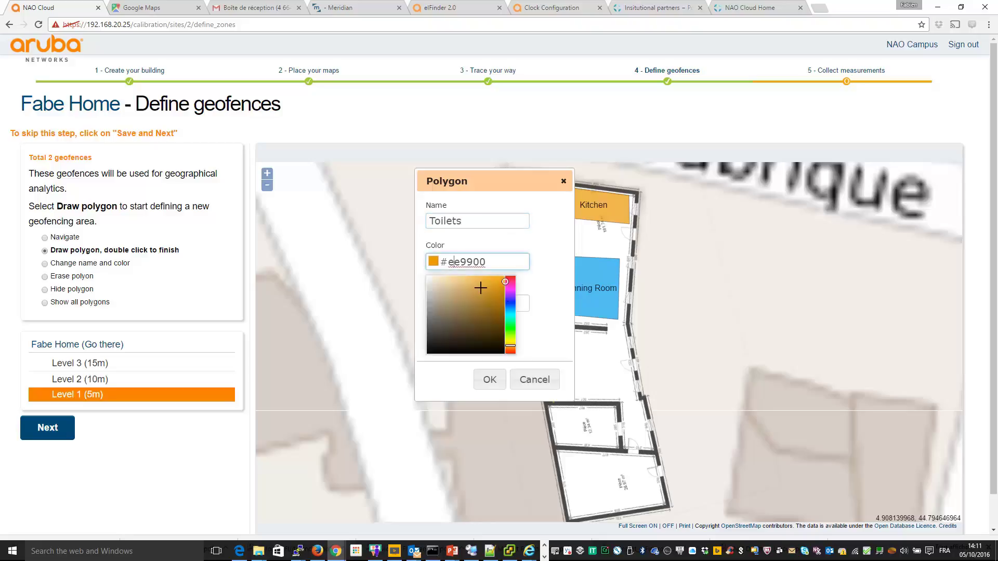
left_click(510, 283)
left_click(490, 379)
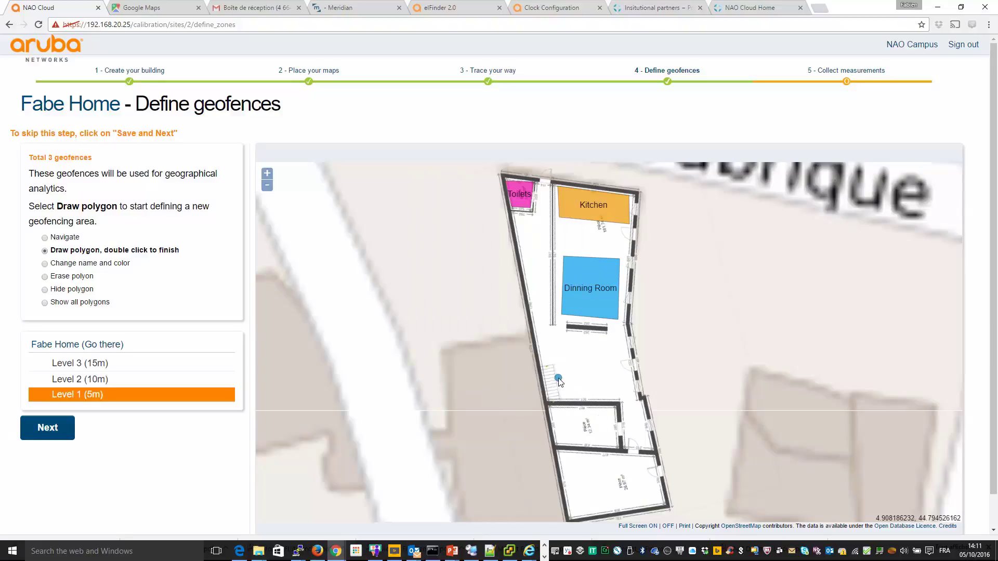
Step: Outline the desk area near the stairs as a yellow-green 'Desk' geofence
left_click(561, 381)
left_click(563, 397)
left_click(617, 397)
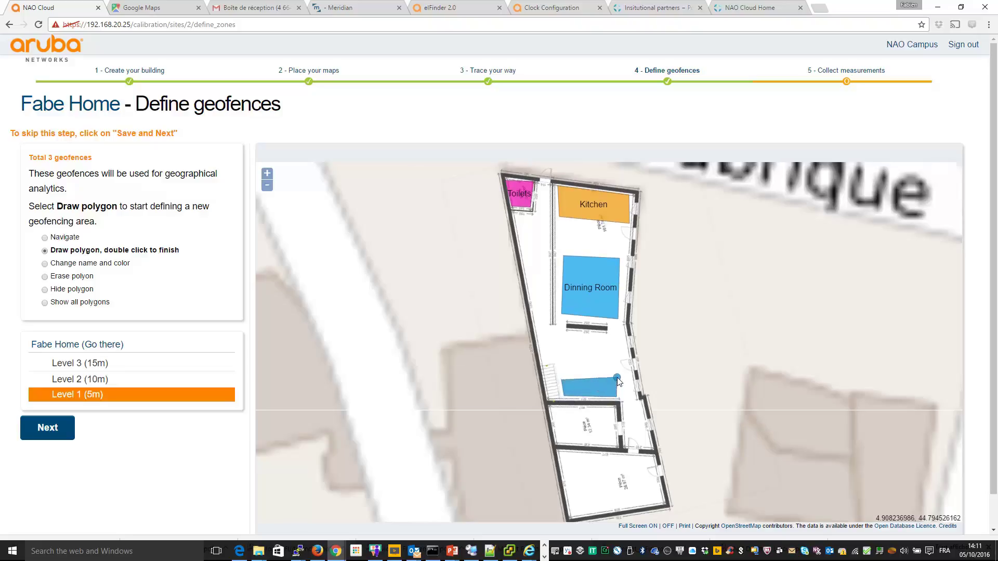
double_click(617, 377)
type("Desk")
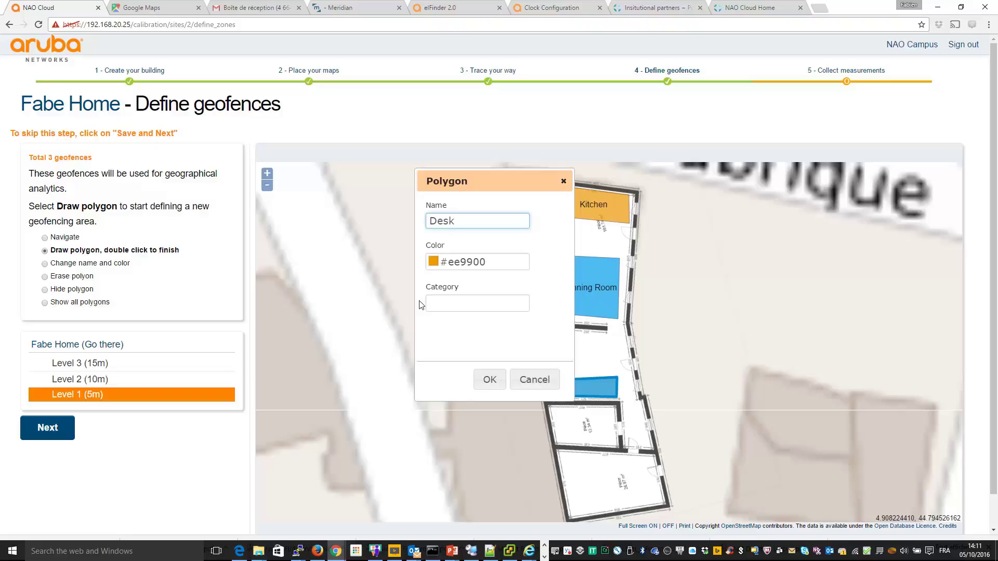
left_click(468, 261)
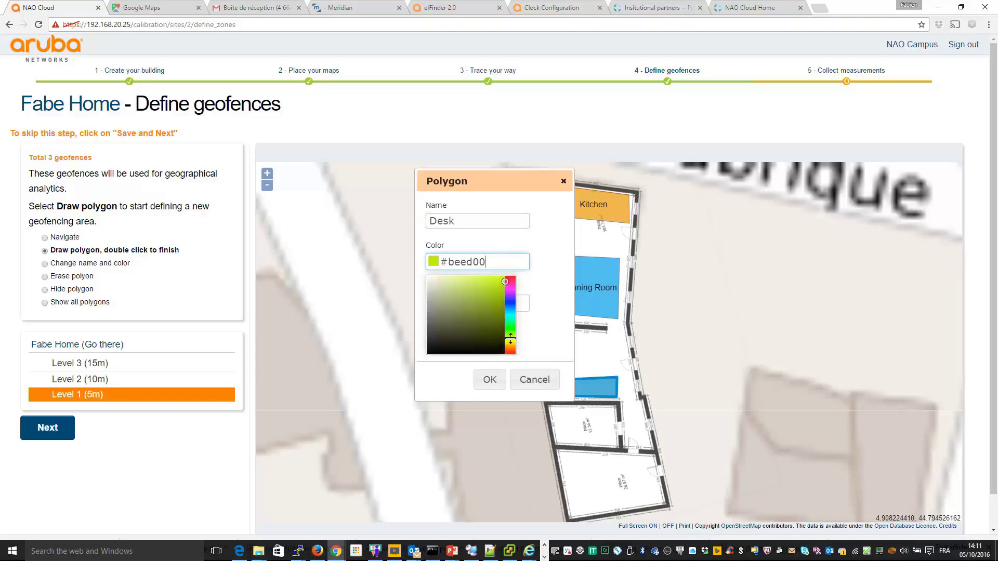
left_click(486, 381)
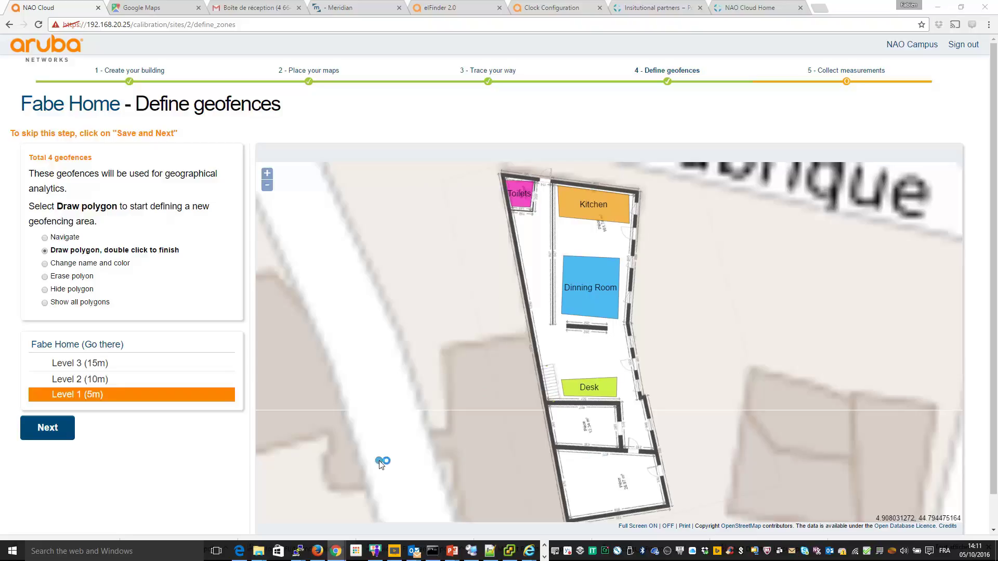
key("alt+Tab")
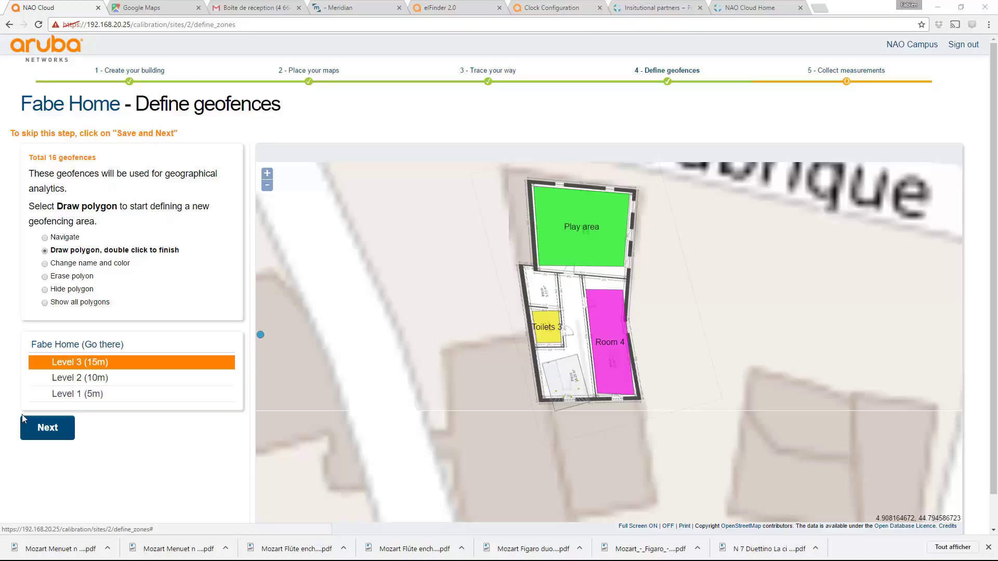
Step: Open Collect measurements, step through the guide, and reveal the delegate account's password
left_click(42, 425)
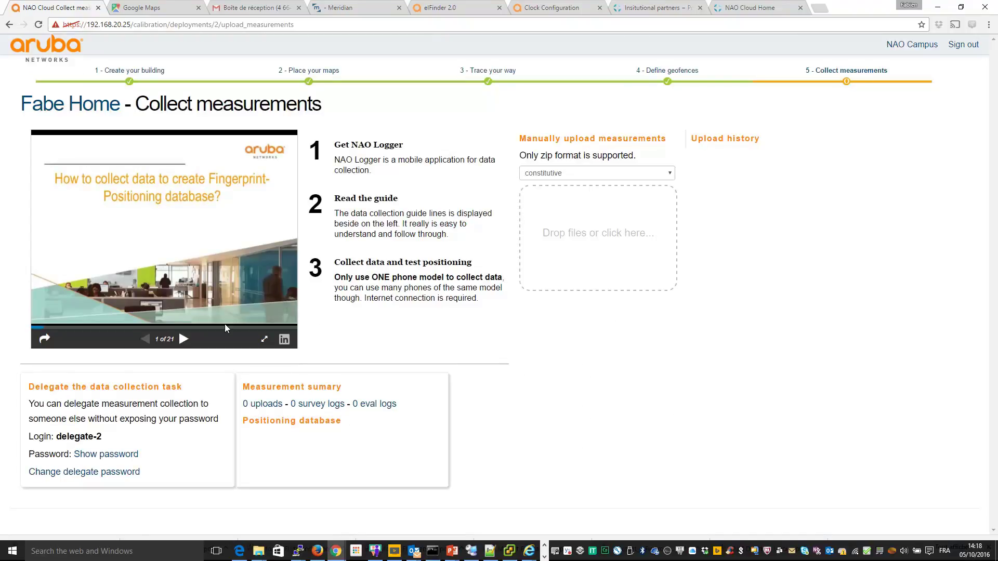
left_click(183, 339)
left_click(183, 340)
left_click(183, 340)
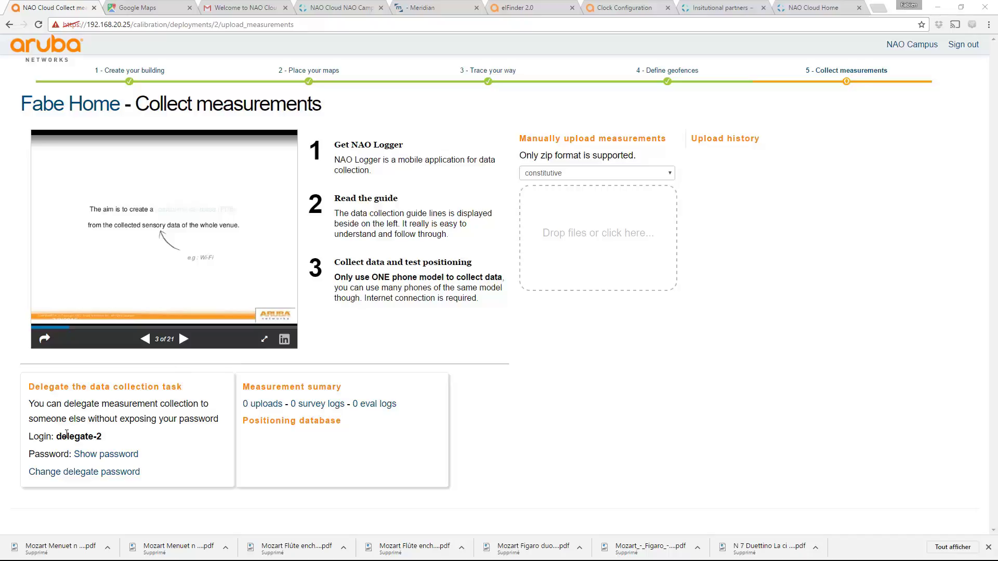
left_click_drag(56, 437, 105, 438)
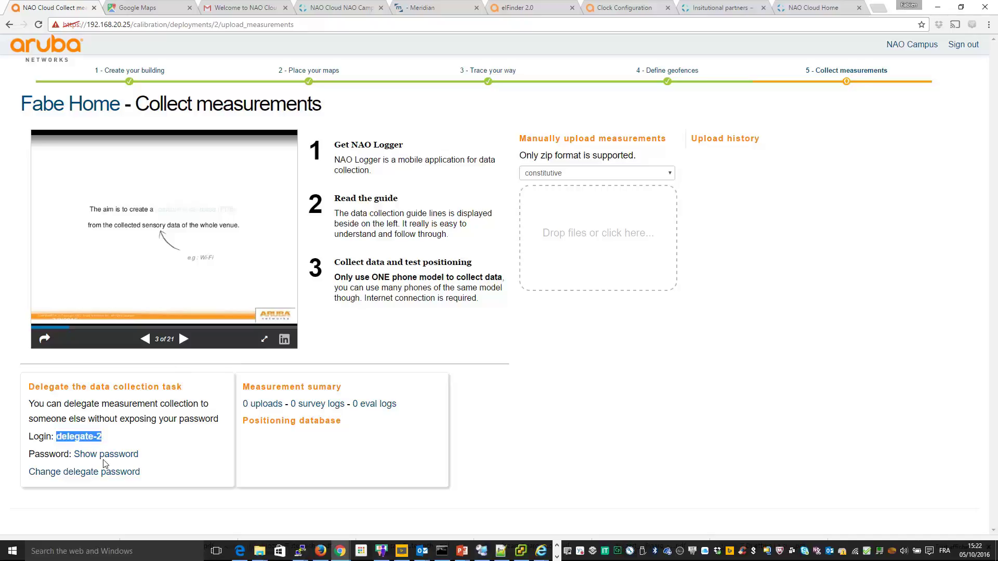
left_click(130, 460)
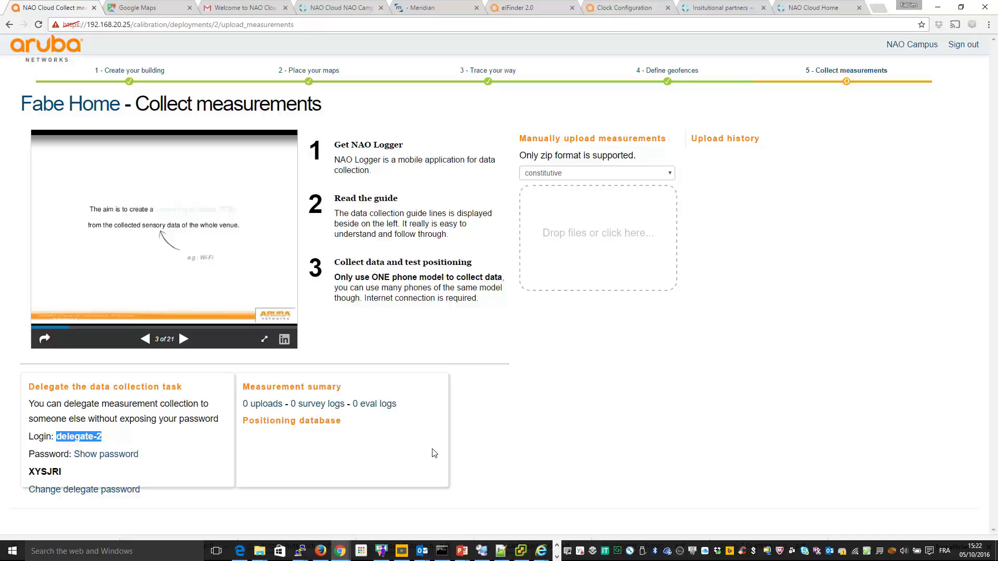
Step: Launch Aruba NaoLogger from the HPE Aruba folder on the mirrored phone
key("alt+Tab")
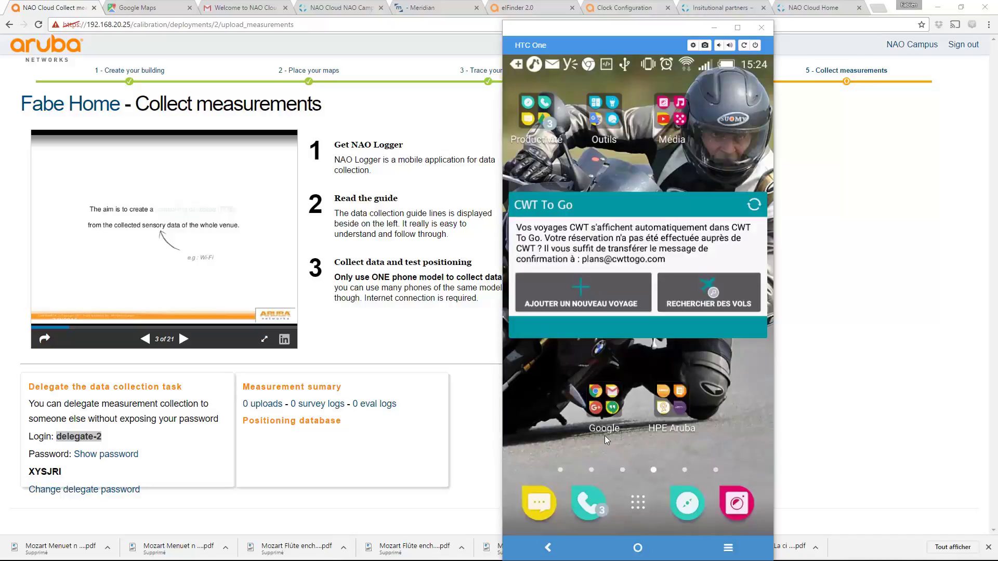
left_click(675, 419)
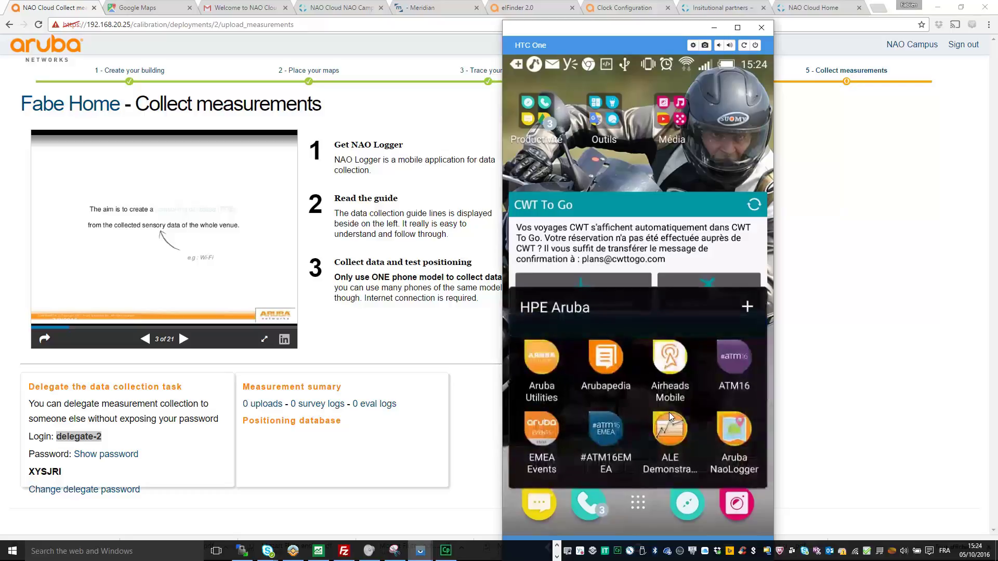
left_click(730, 428)
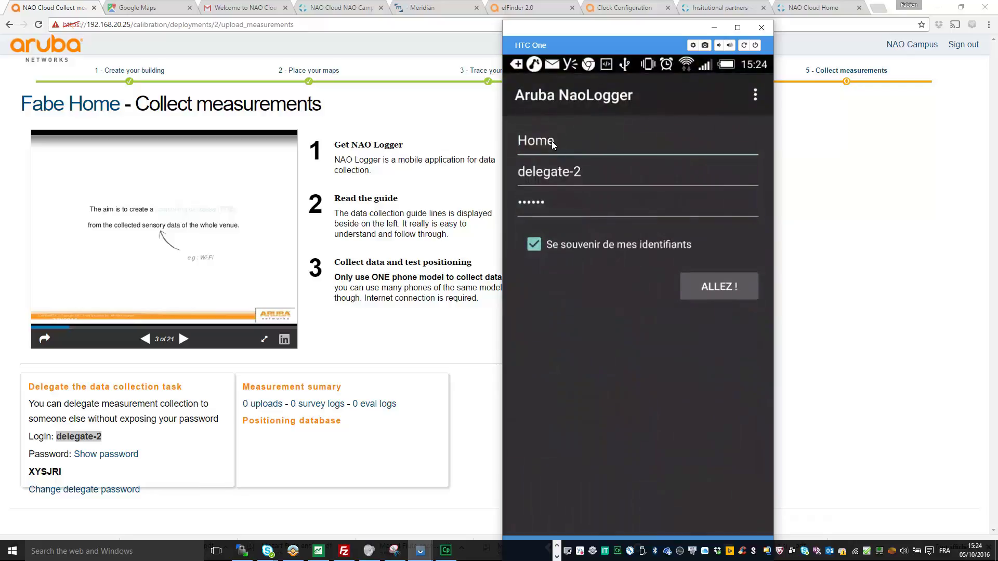
Step: Re-enter the site name 'Home' and retype the delegate account password
left_click(560, 142)
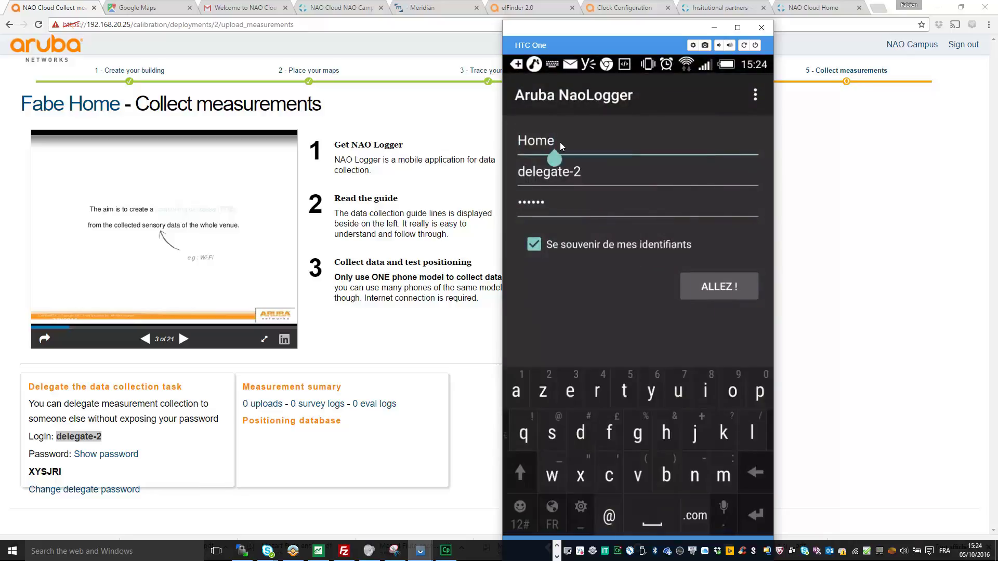
key("BackSpace")
key("BackSpace")
key("BackSpace")
key("BackSpace")
type("Hom")
left_click(583, 170)
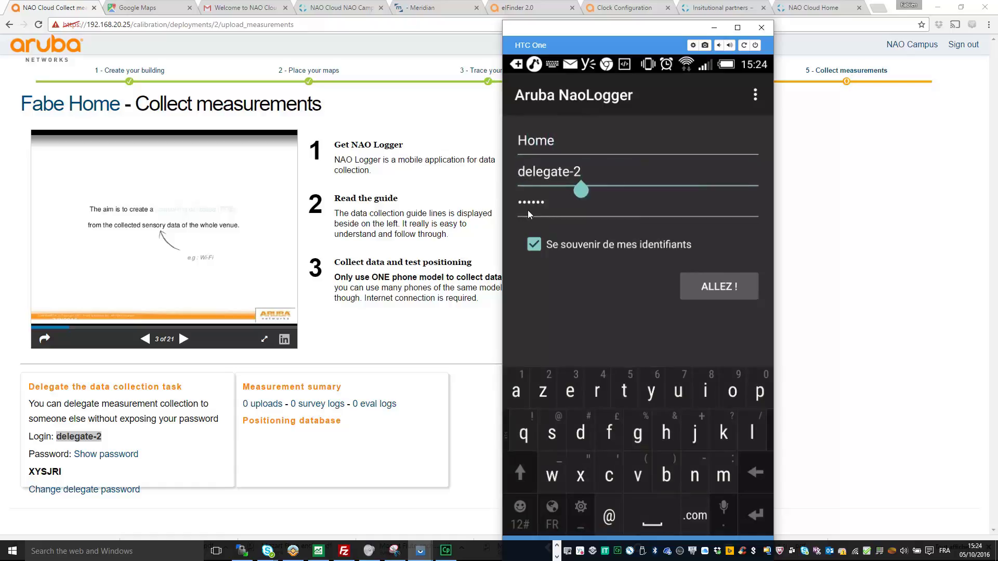
left_click(550, 202)
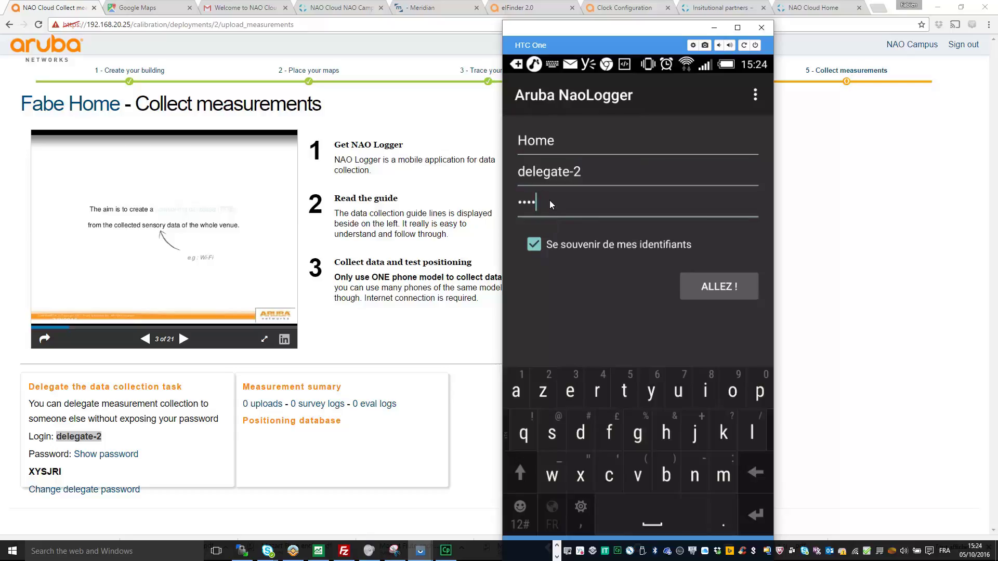
key("BackSpace")
key("BackSpace")
key("BackSpace")
key("BackSpace")
type("X")
left_click(753, 95)
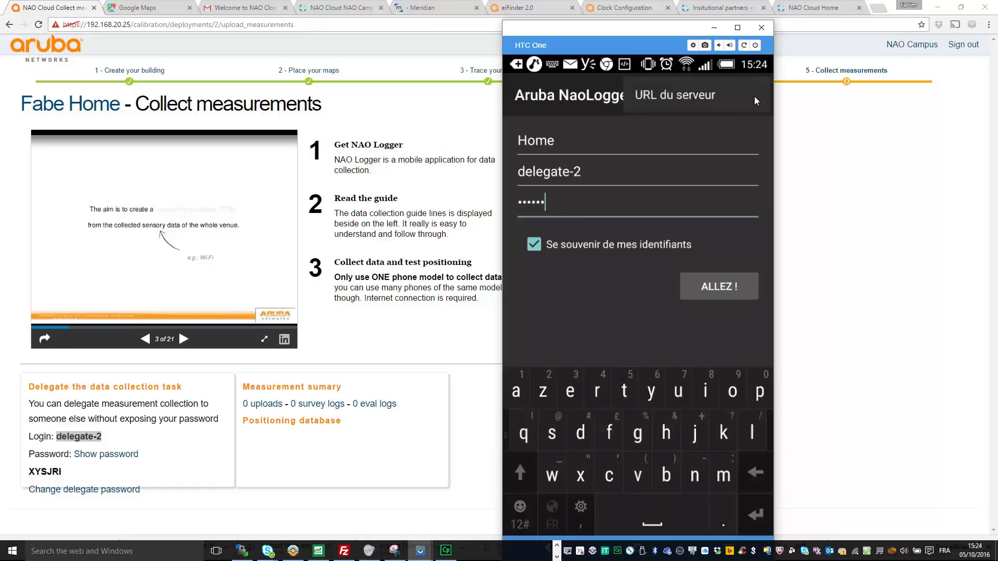
left_click(683, 95)
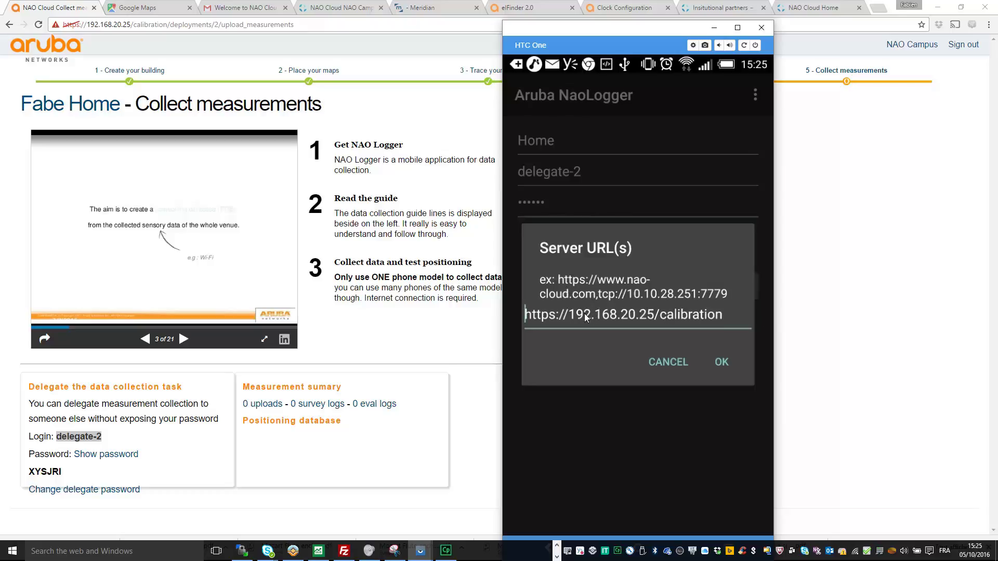
left_click(729, 362)
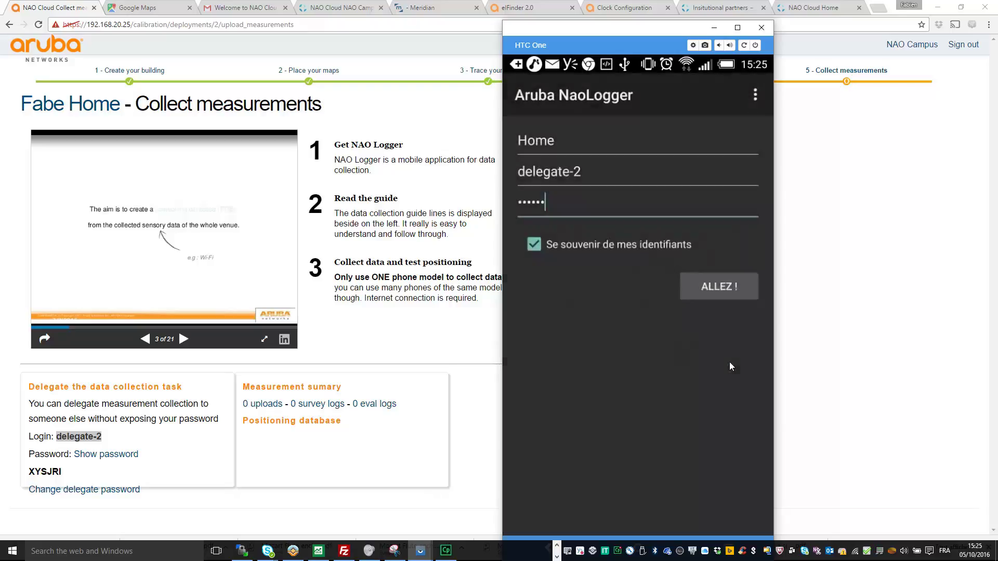
left_click(709, 288)
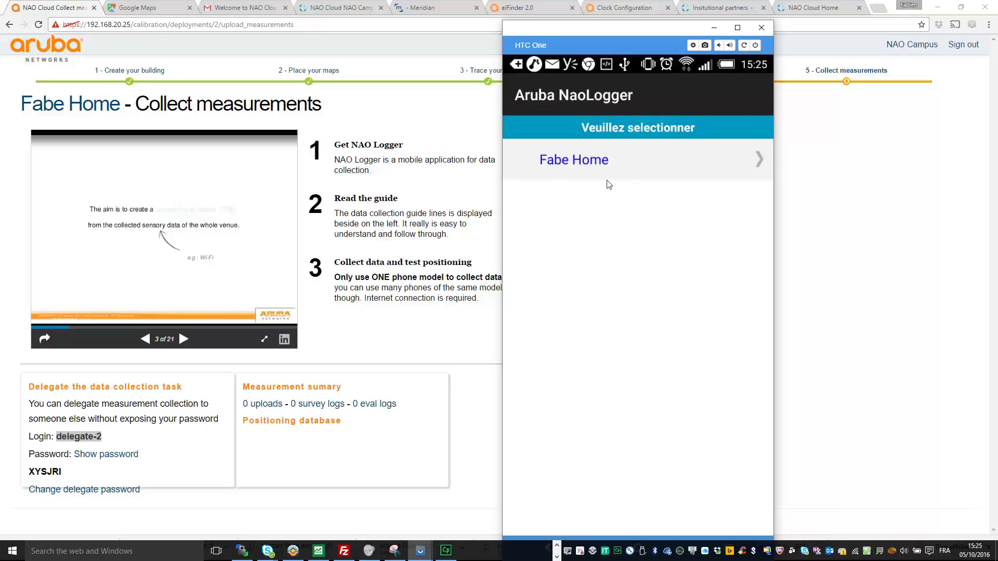
Step: Download the Fabe Home building to the phone and record the 'my home path' measurement run
left_click(595, 161)
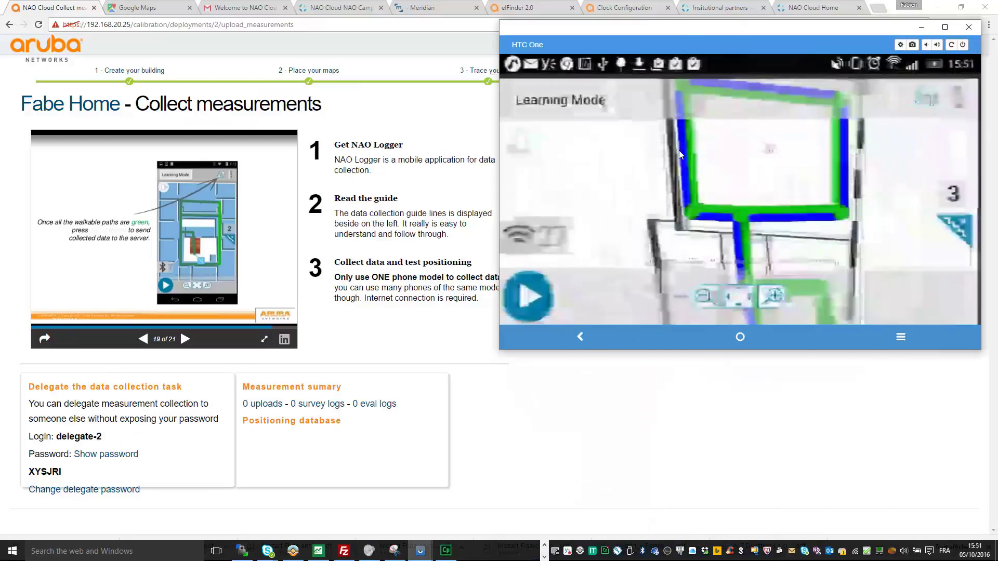
Step: Mark the current position and upload the Fabe Home measurements to NAO Cloud
left_click(687, 167)
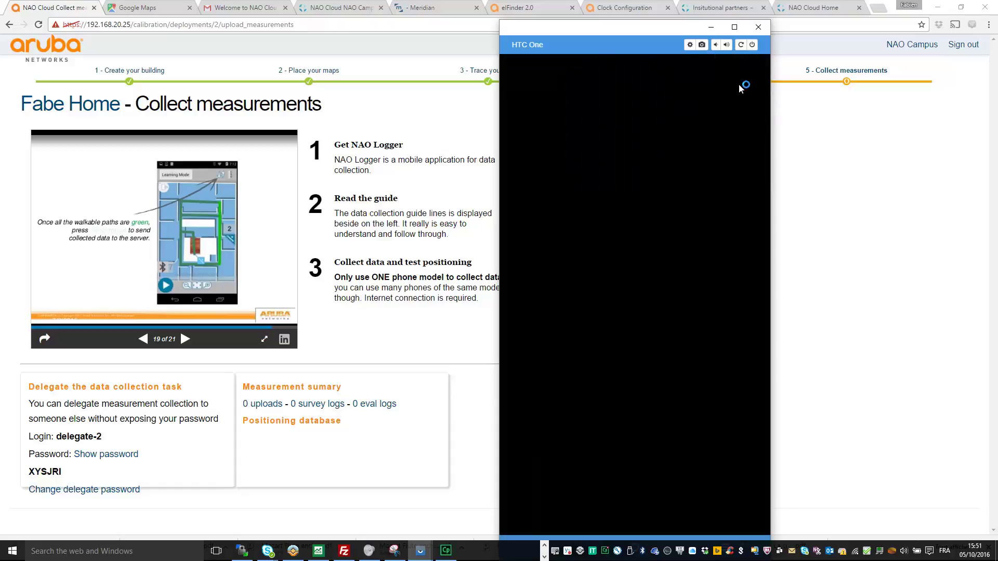
left_click(713, 101)
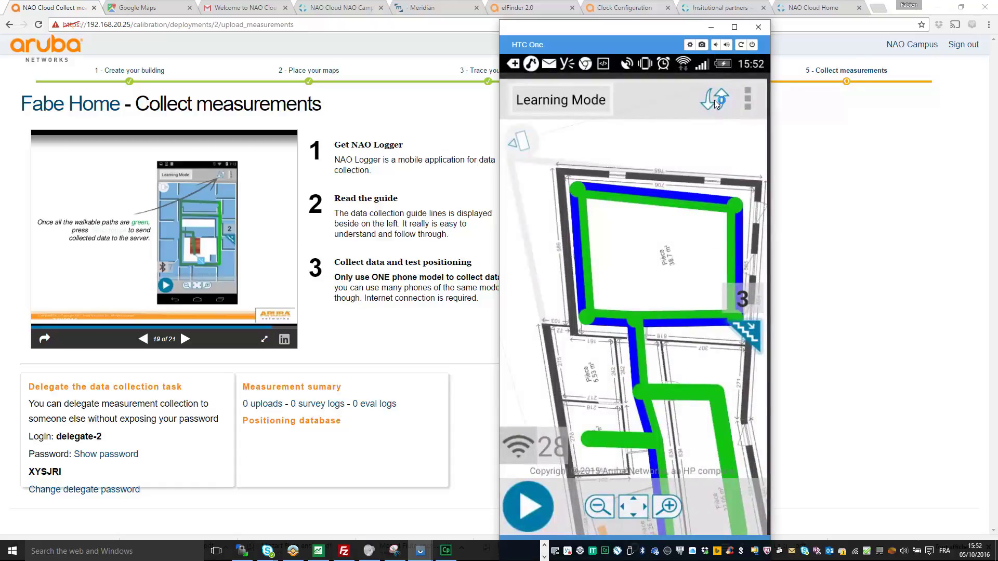
left_click(715, 103)
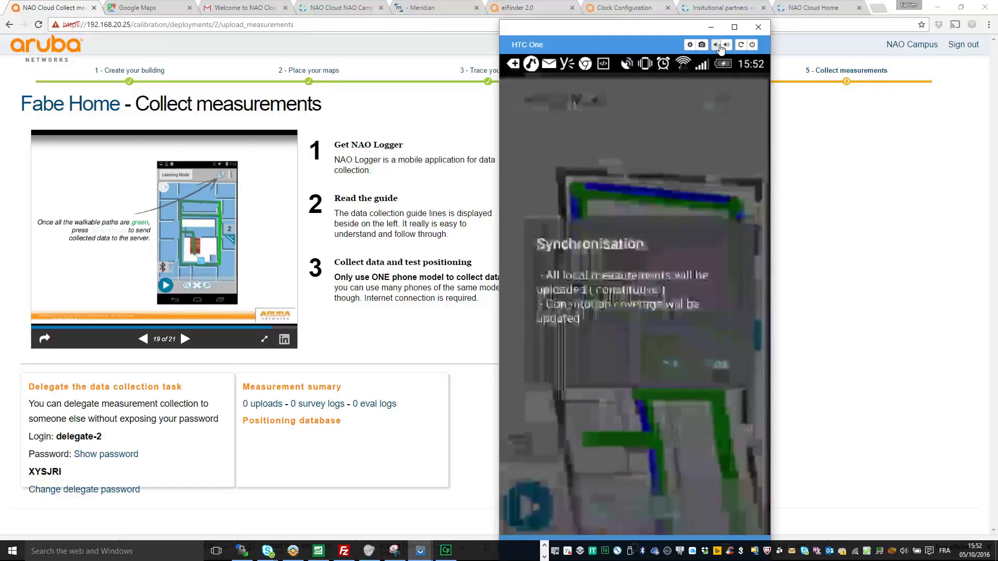
left_click(741, 46)
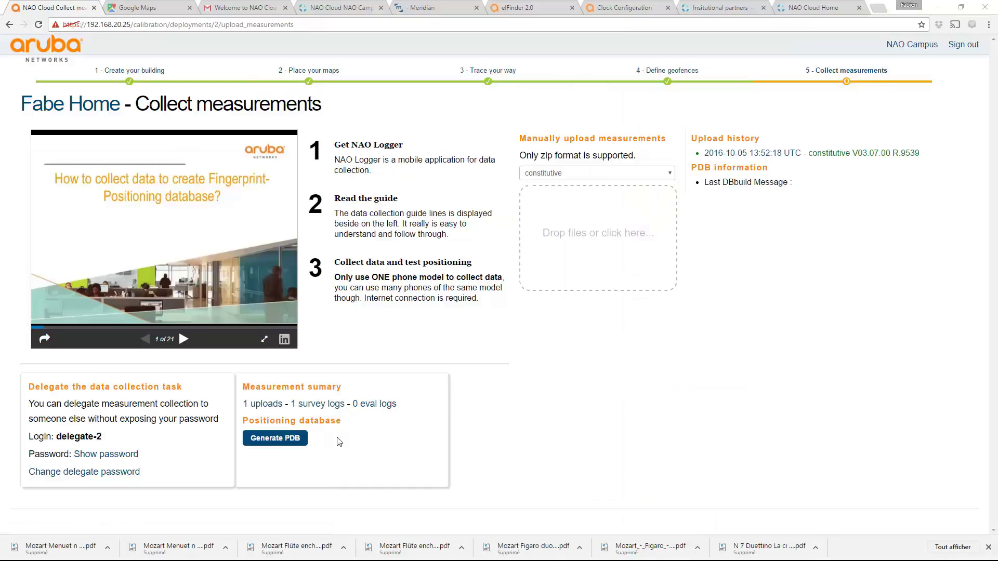
Step: Generate the Fabe Home PDB, download its output file, and return to the project
left_click(278, 439)
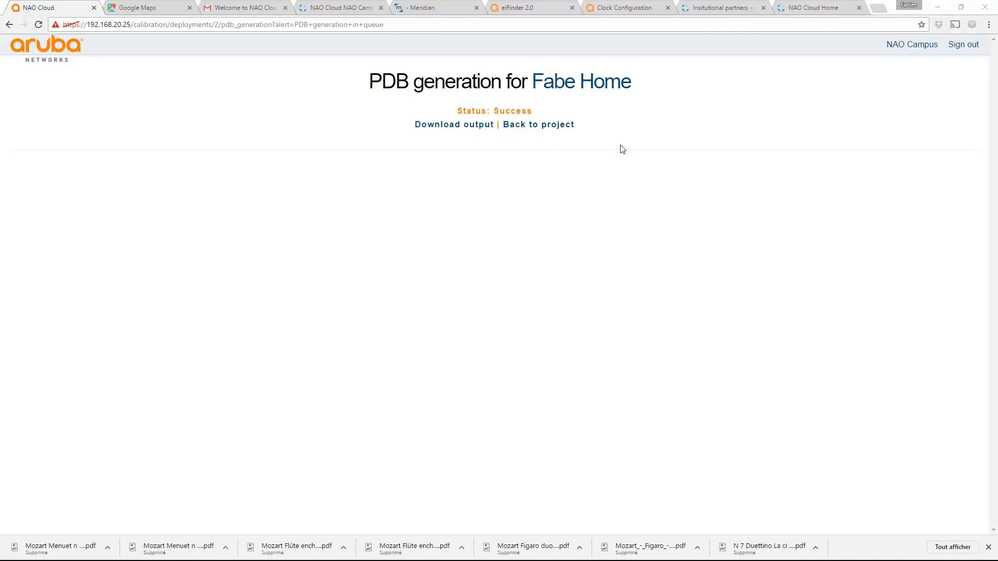
left_click(460, 126)
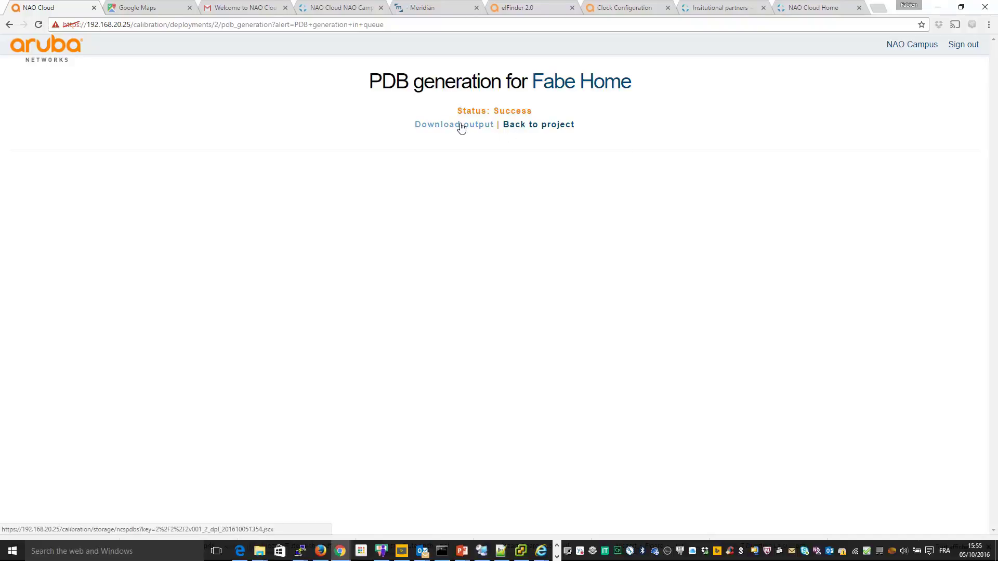
left_click(538, 126)
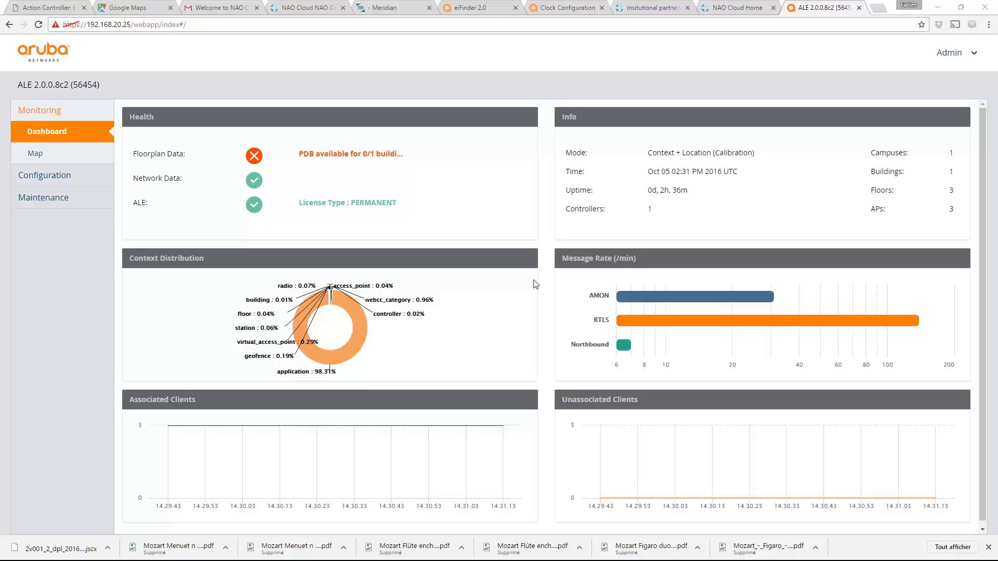
Step: Read the tip on the 'PDB available for 0/1 buildings' warning, then return to NAO Cloud
mouse_move(353, 156)
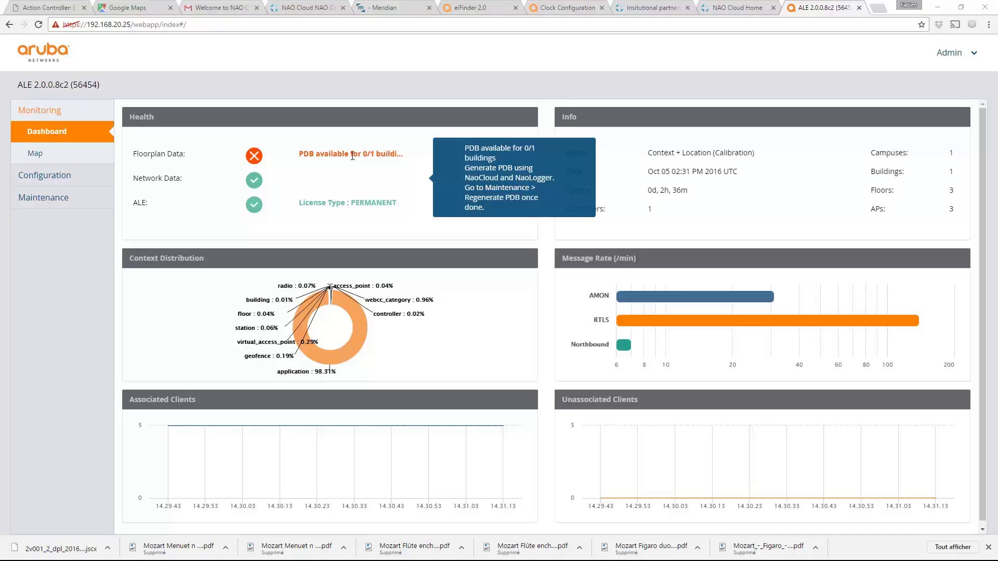
key("alt+Tab")
key("alt+Tab")
key("alt+Tab")
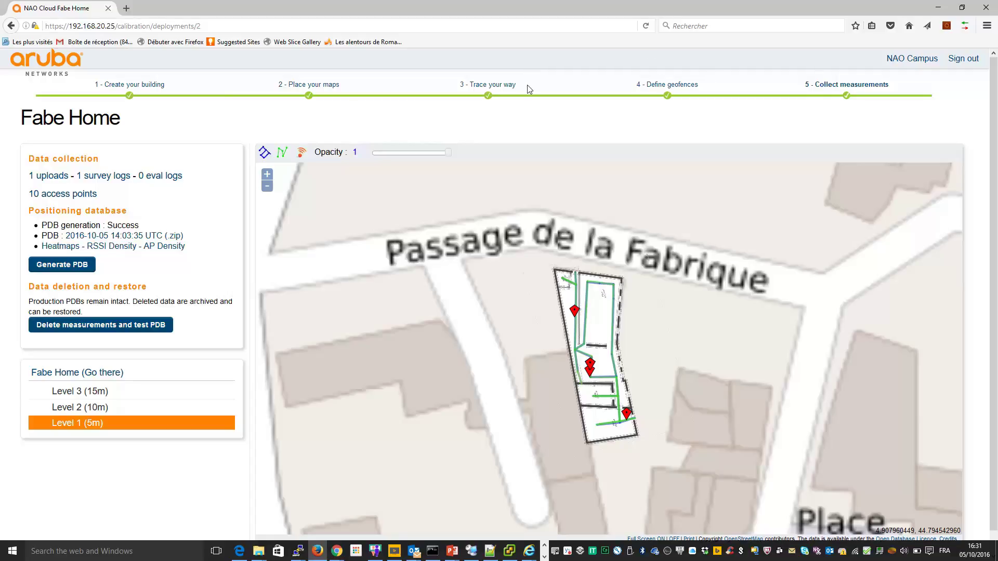
Step: Publish Fabe Home's PDB for production through its Default NAO App API key
left_click(912, 58)
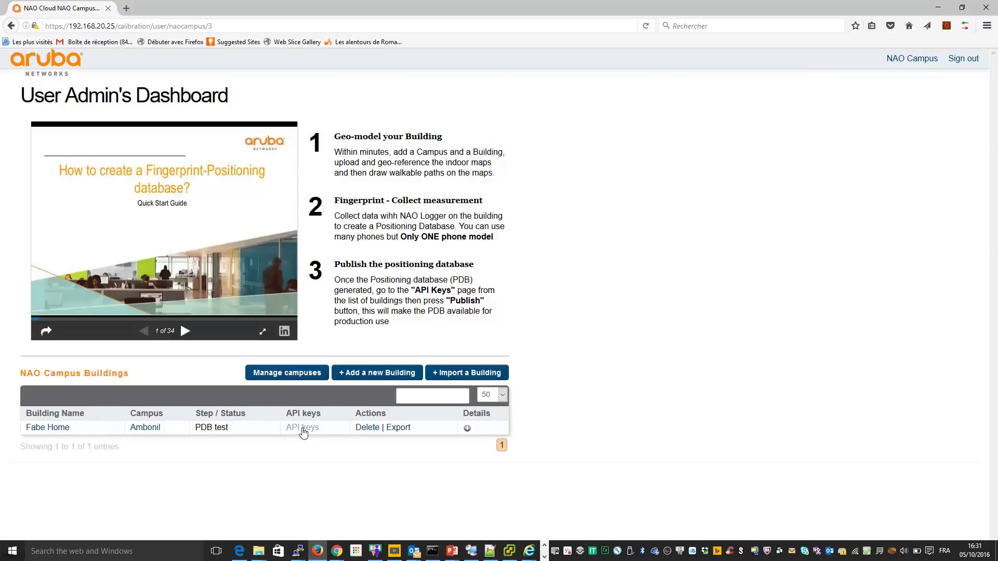
left_click(304, 431)
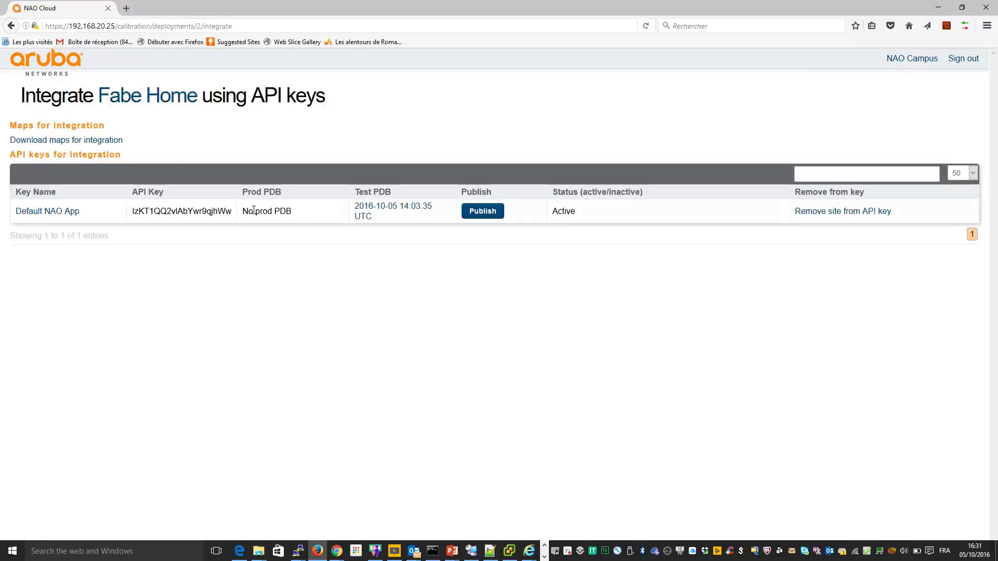
left_click(480, 213)
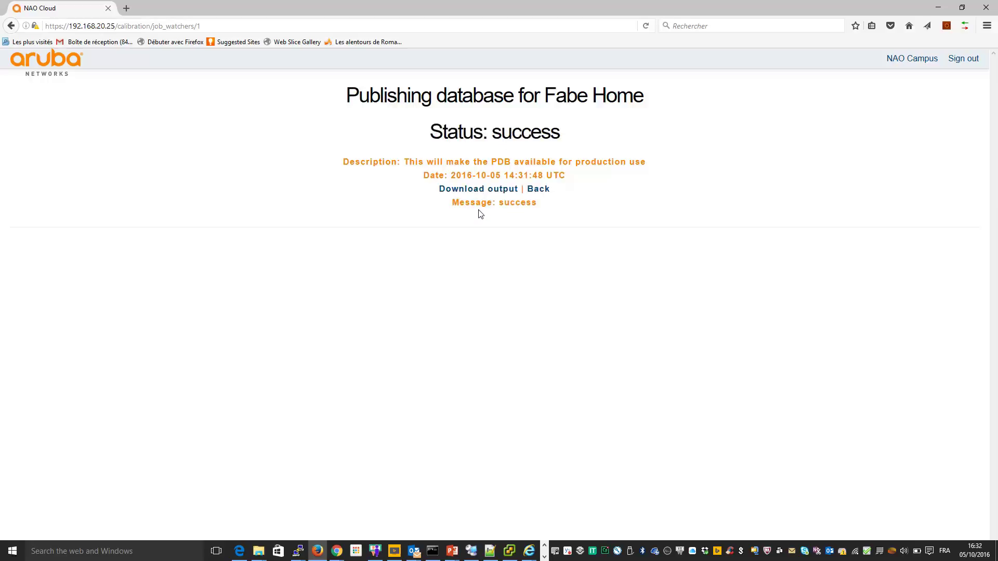
Step: Regenerate the positioning database in ALE's Maintenance page and acknowledge the success message
key("alt+Tab")
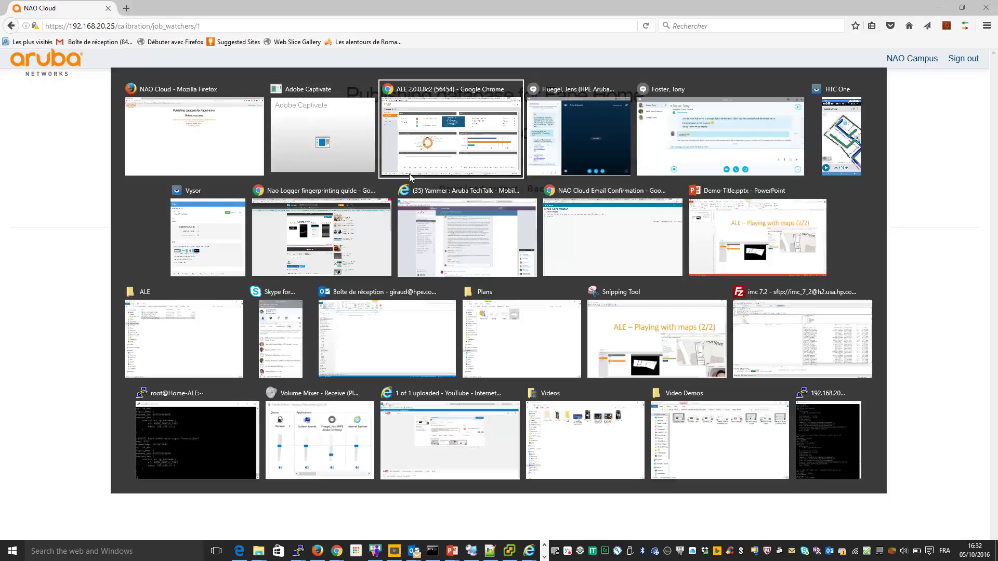
left_click(410, 173)
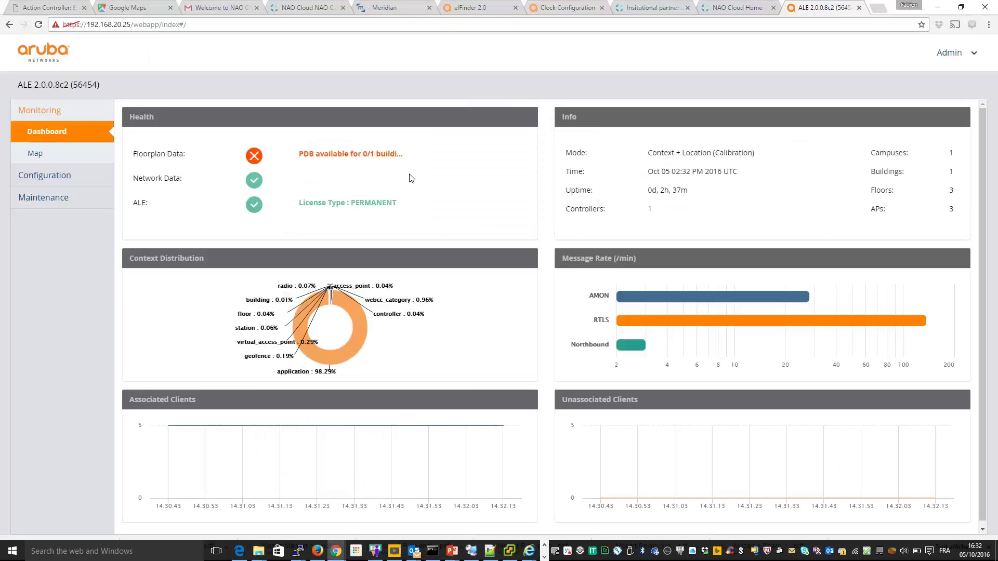
left_click(47, 199)
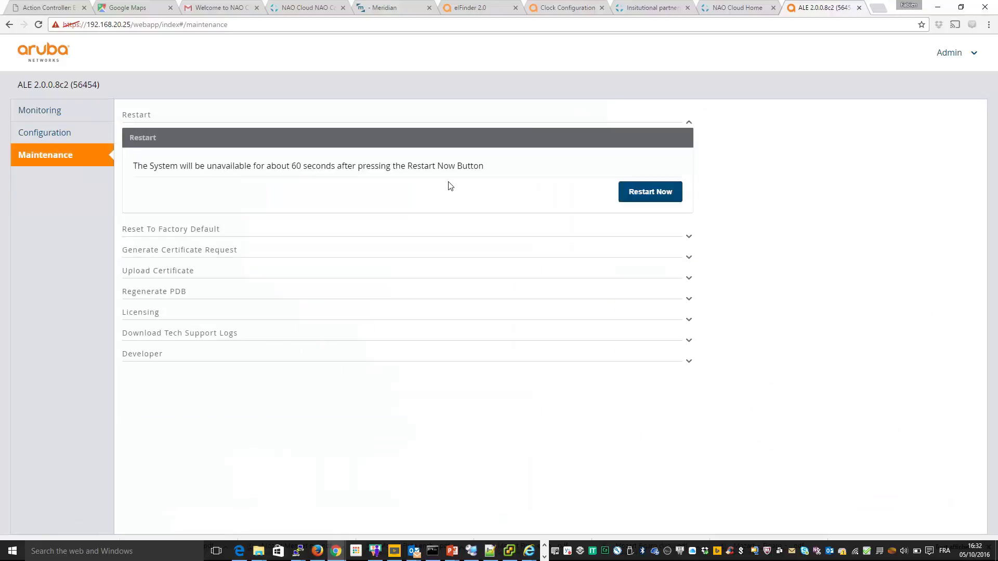
left_click(582, 291)
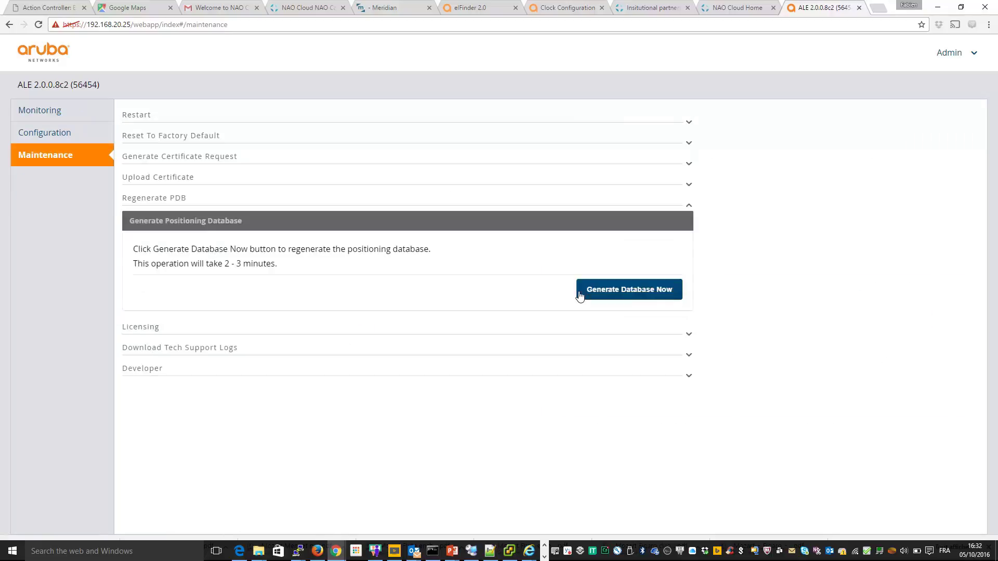
left_click(631, 292)
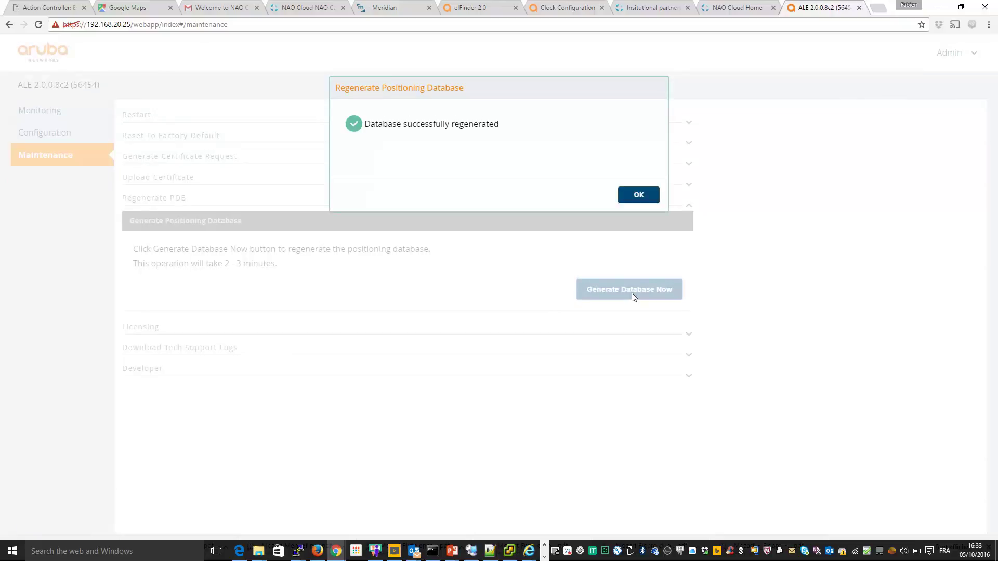
left_click(645, 197)
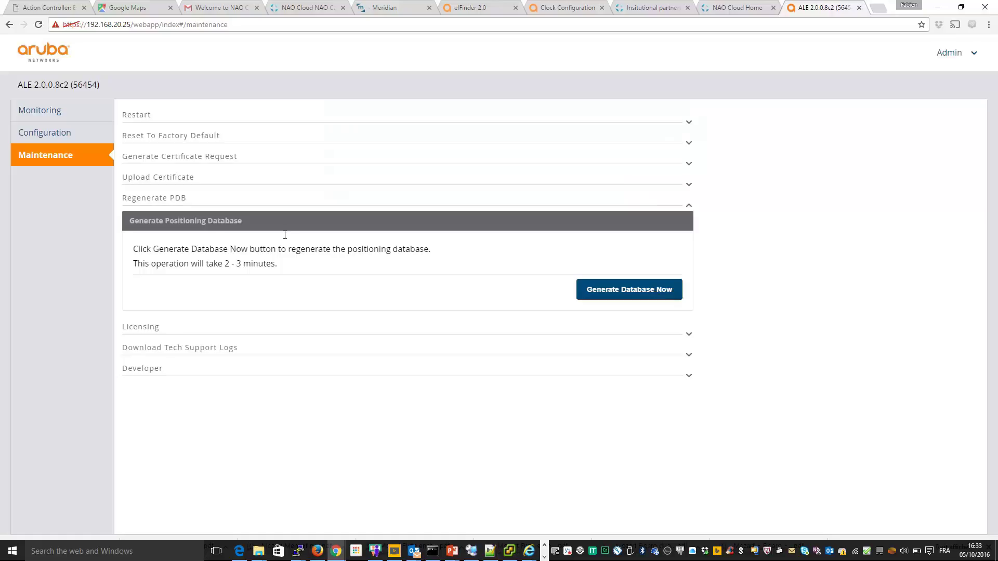
Step: Check the Monitoring dashboard shows all three health checks green
left_click(52, 111)
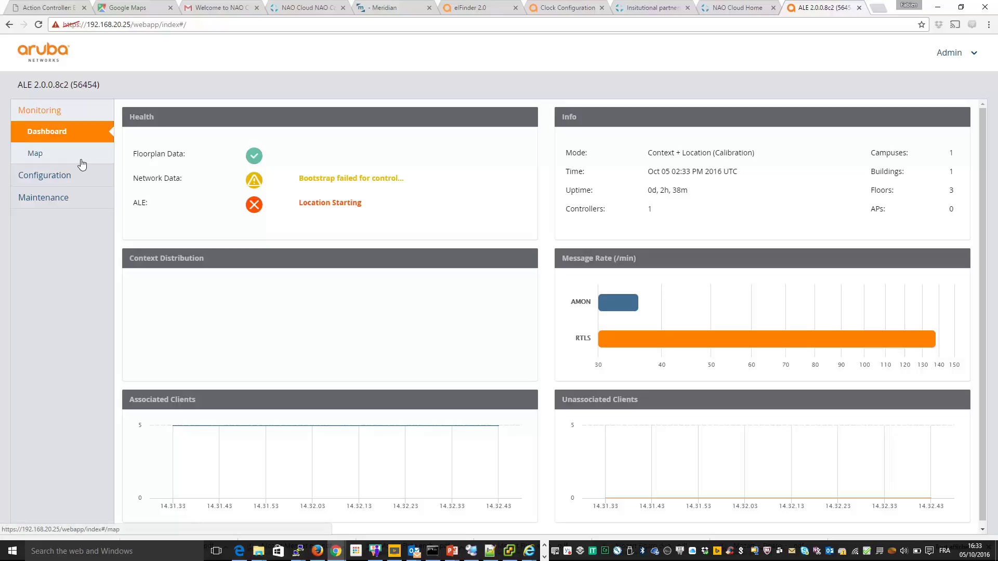
left_click(50, 199)
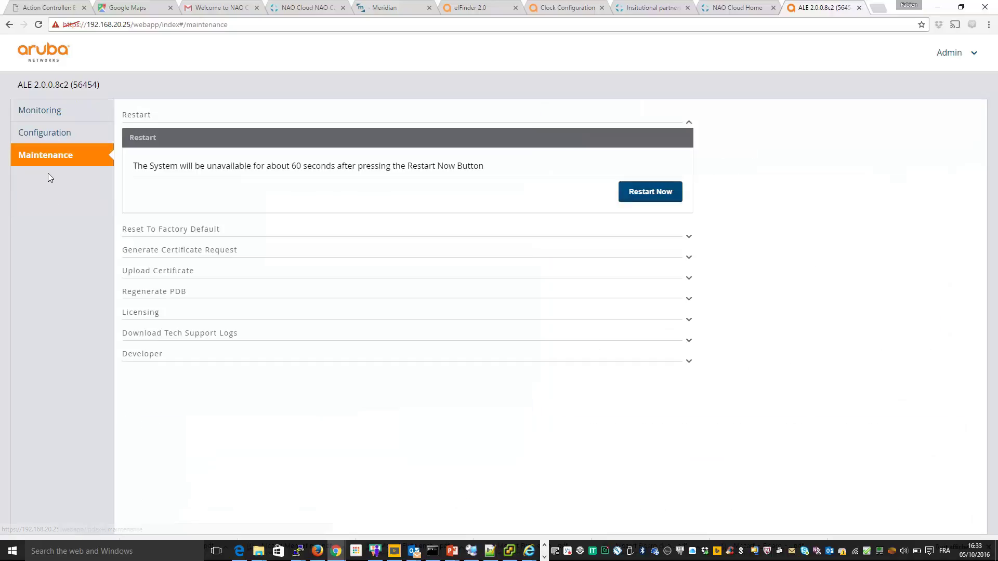
left_click(49, 119)
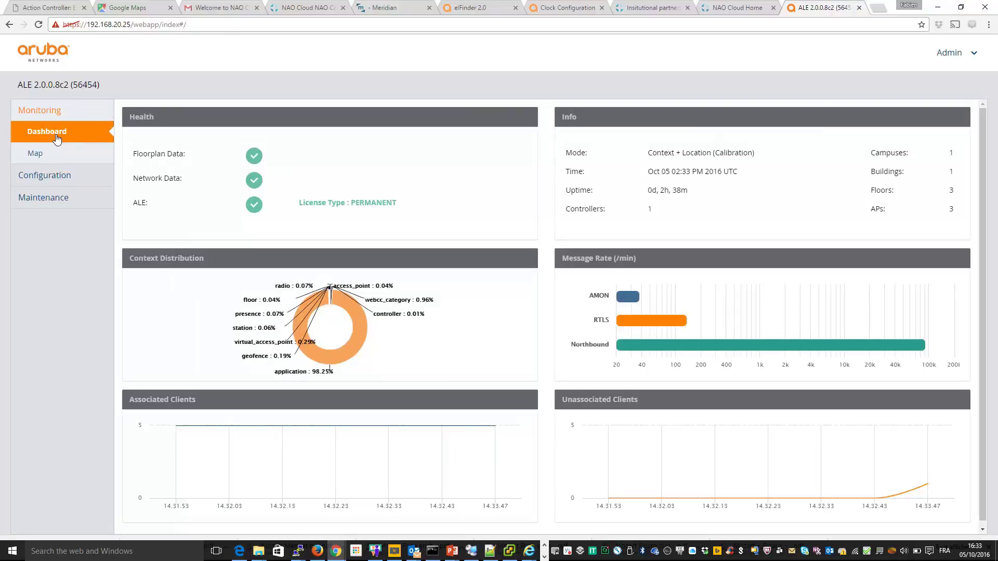
Step: Show Fabe Home's Level 2 floor plan under Ambonil, skipping Level 1 with no location data
left_click(35, 155)
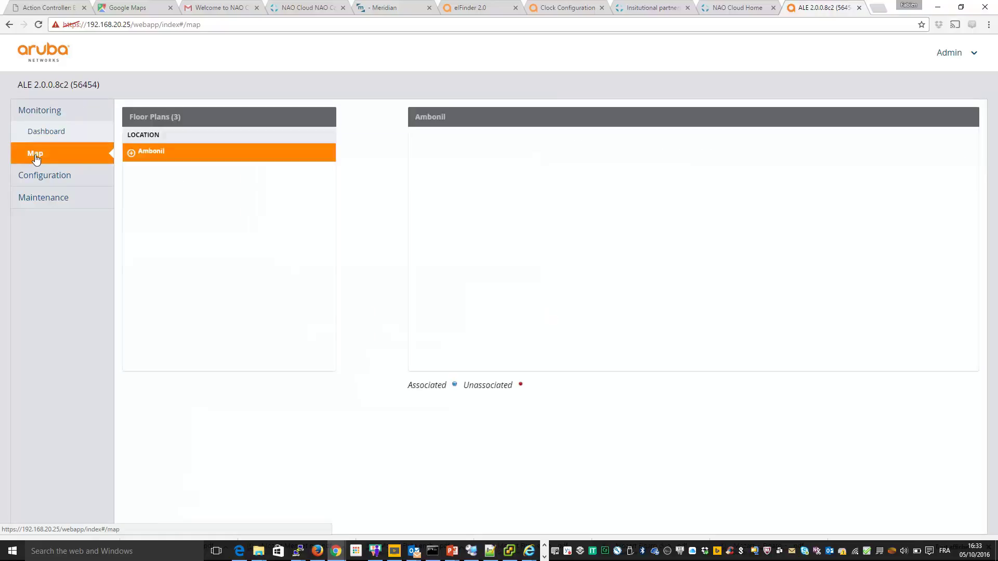
left_click(131, 155)
left_click(137, 171)
left_click(158, 190)
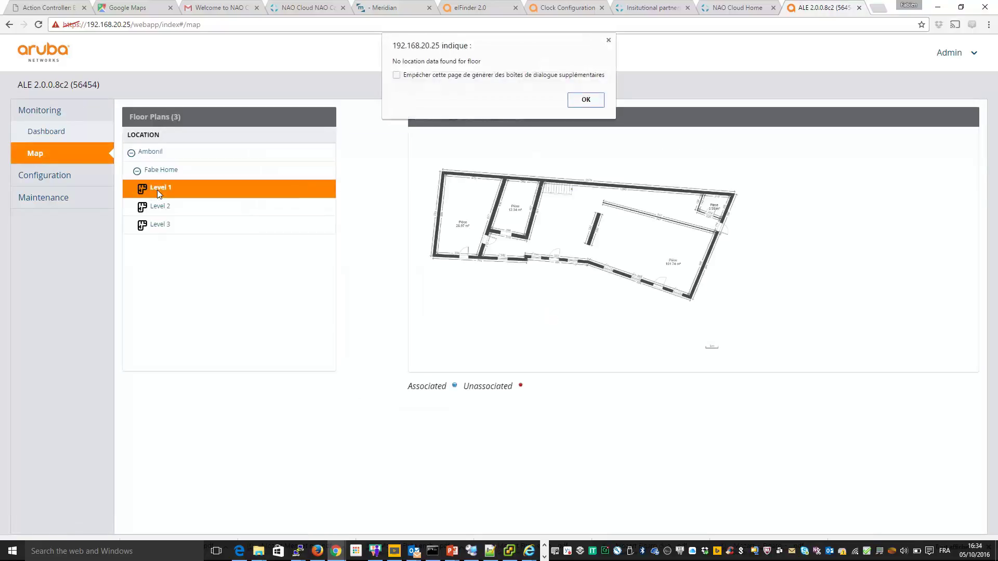
left_click(586, 101)
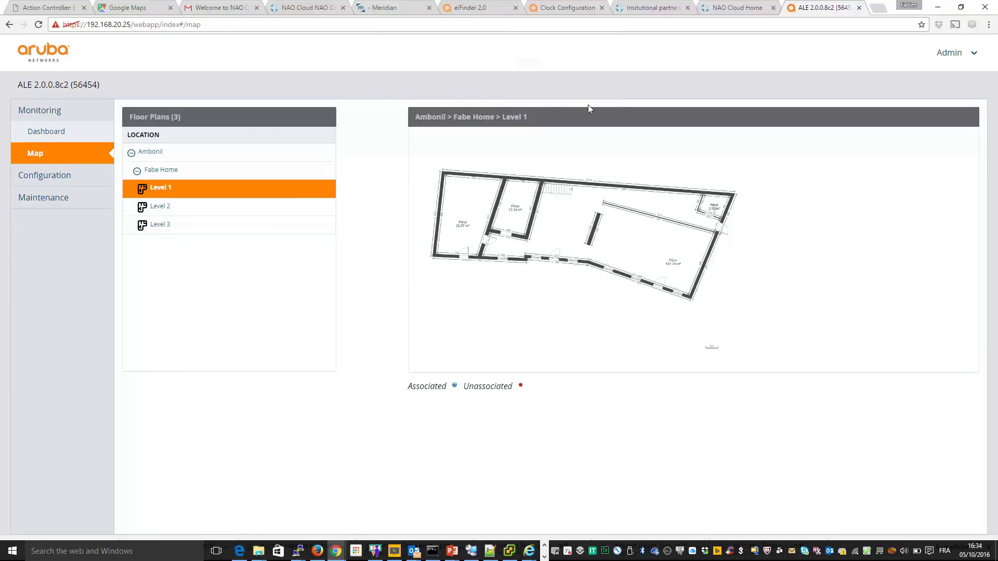
left_click(162, 208)
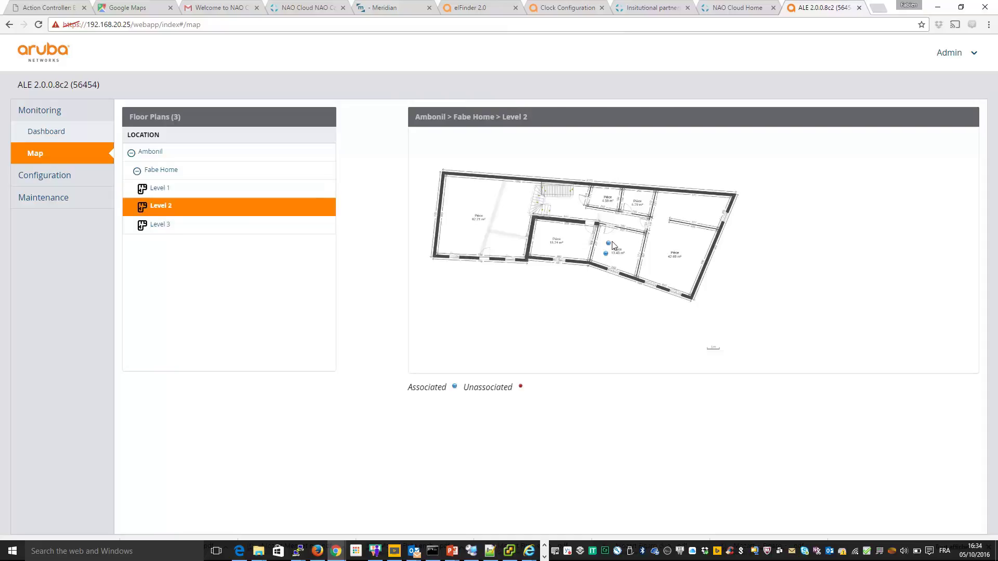